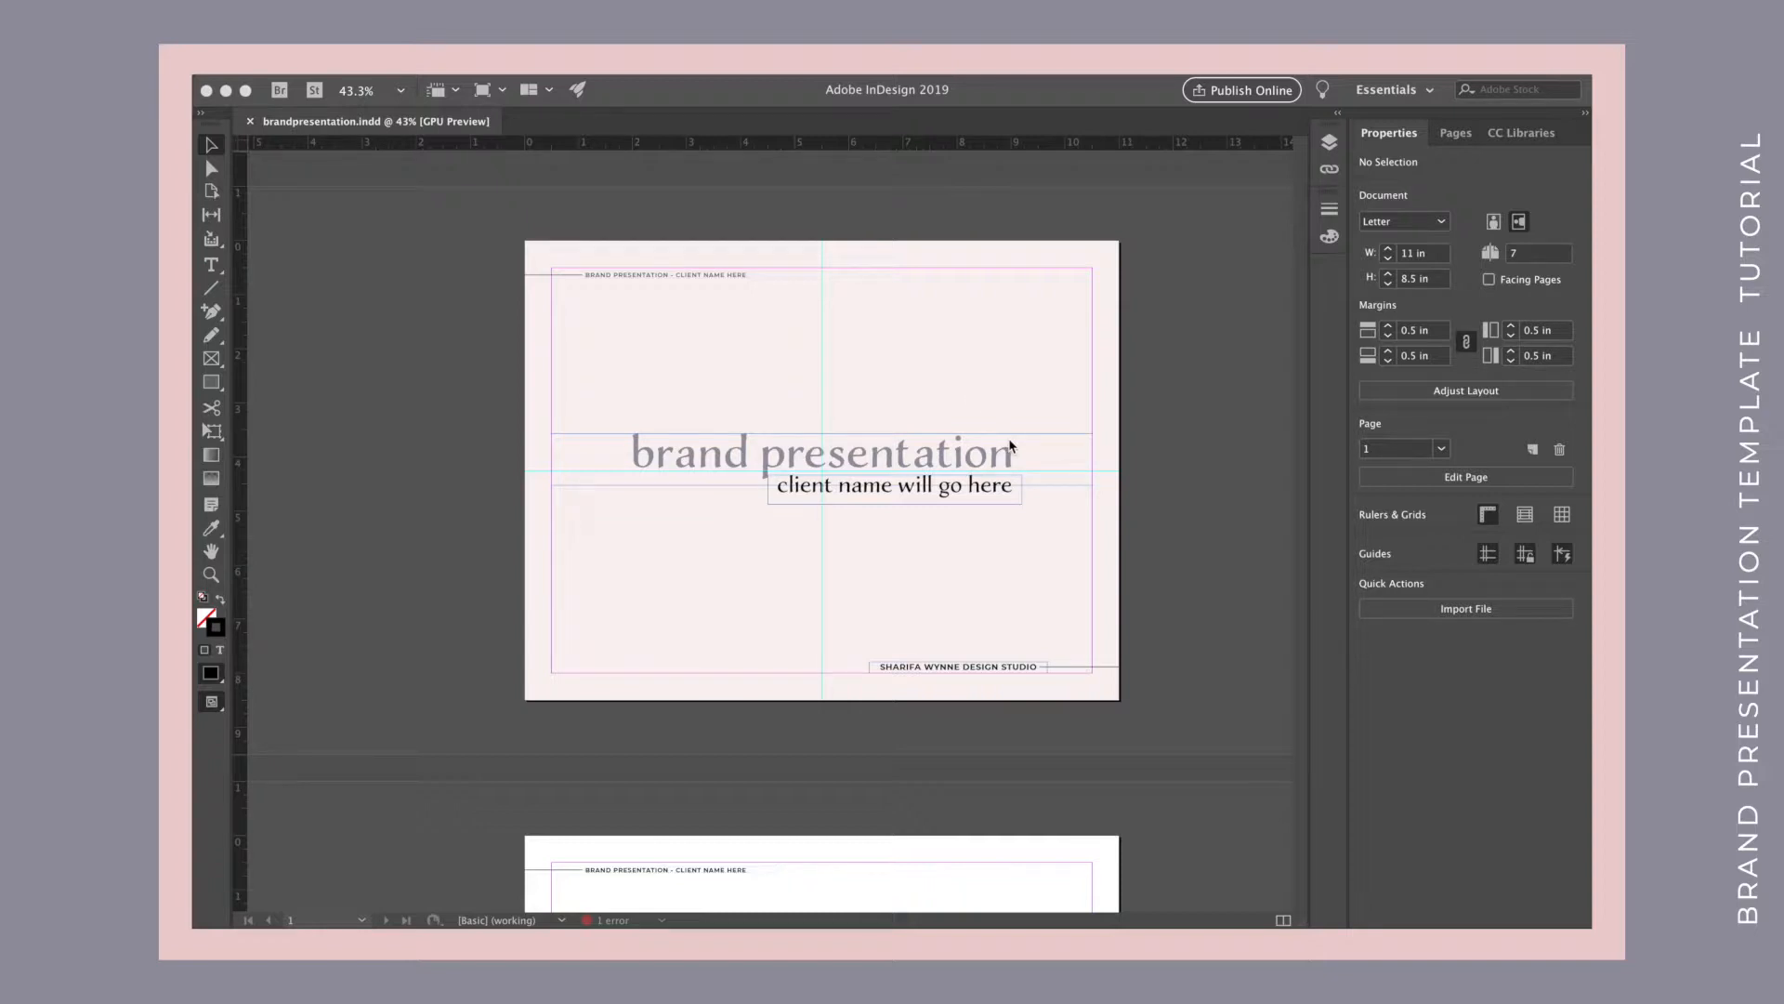
Open the A-Master page and select its header text and the footer placeholder text.
click(1461, 135)
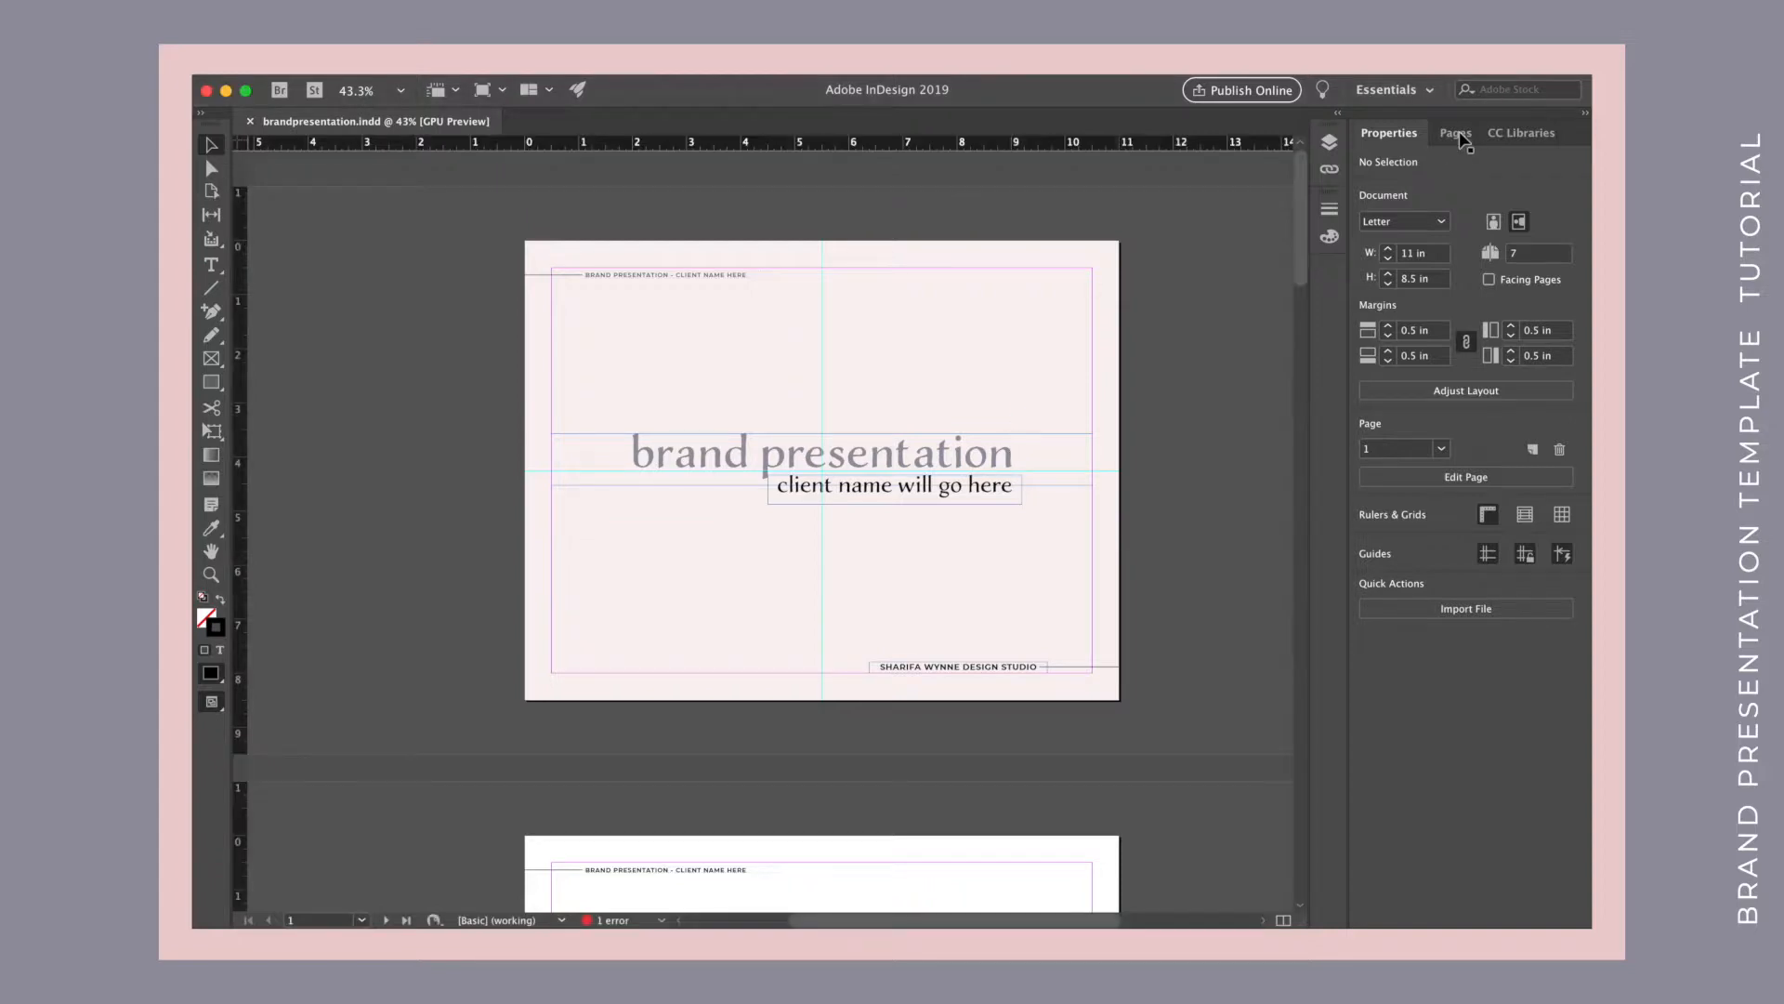
click(1460, 135)
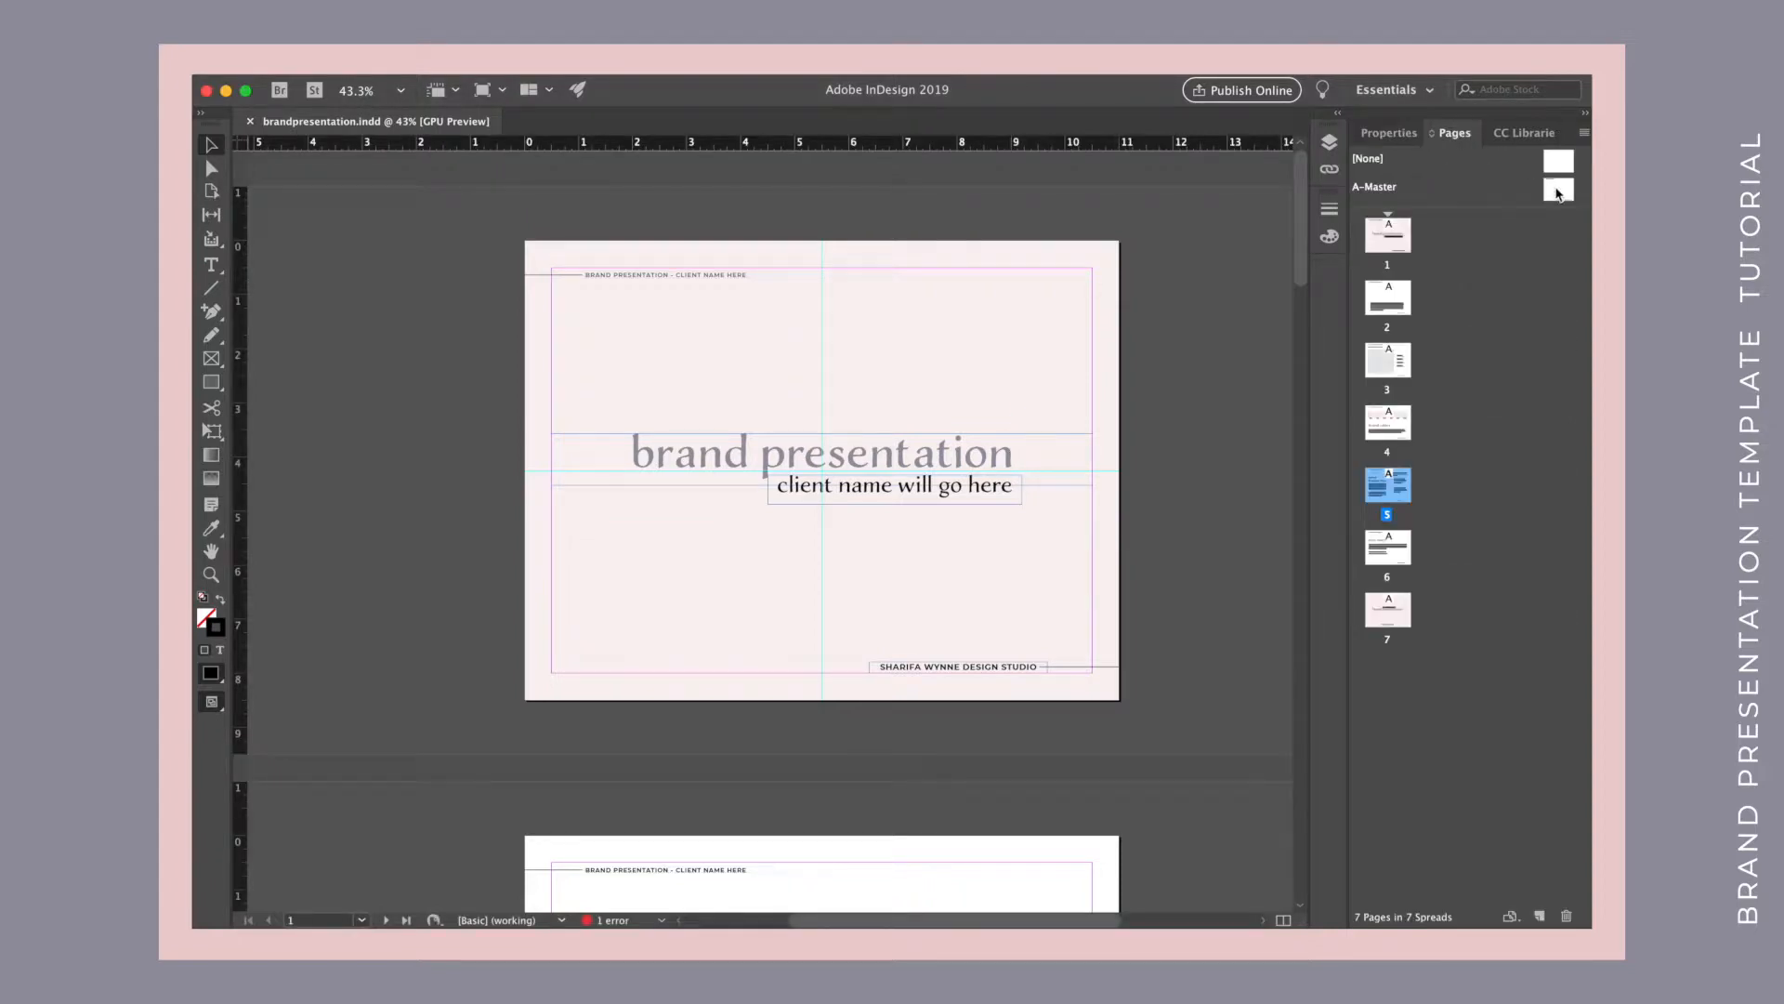
click(1558, 191)
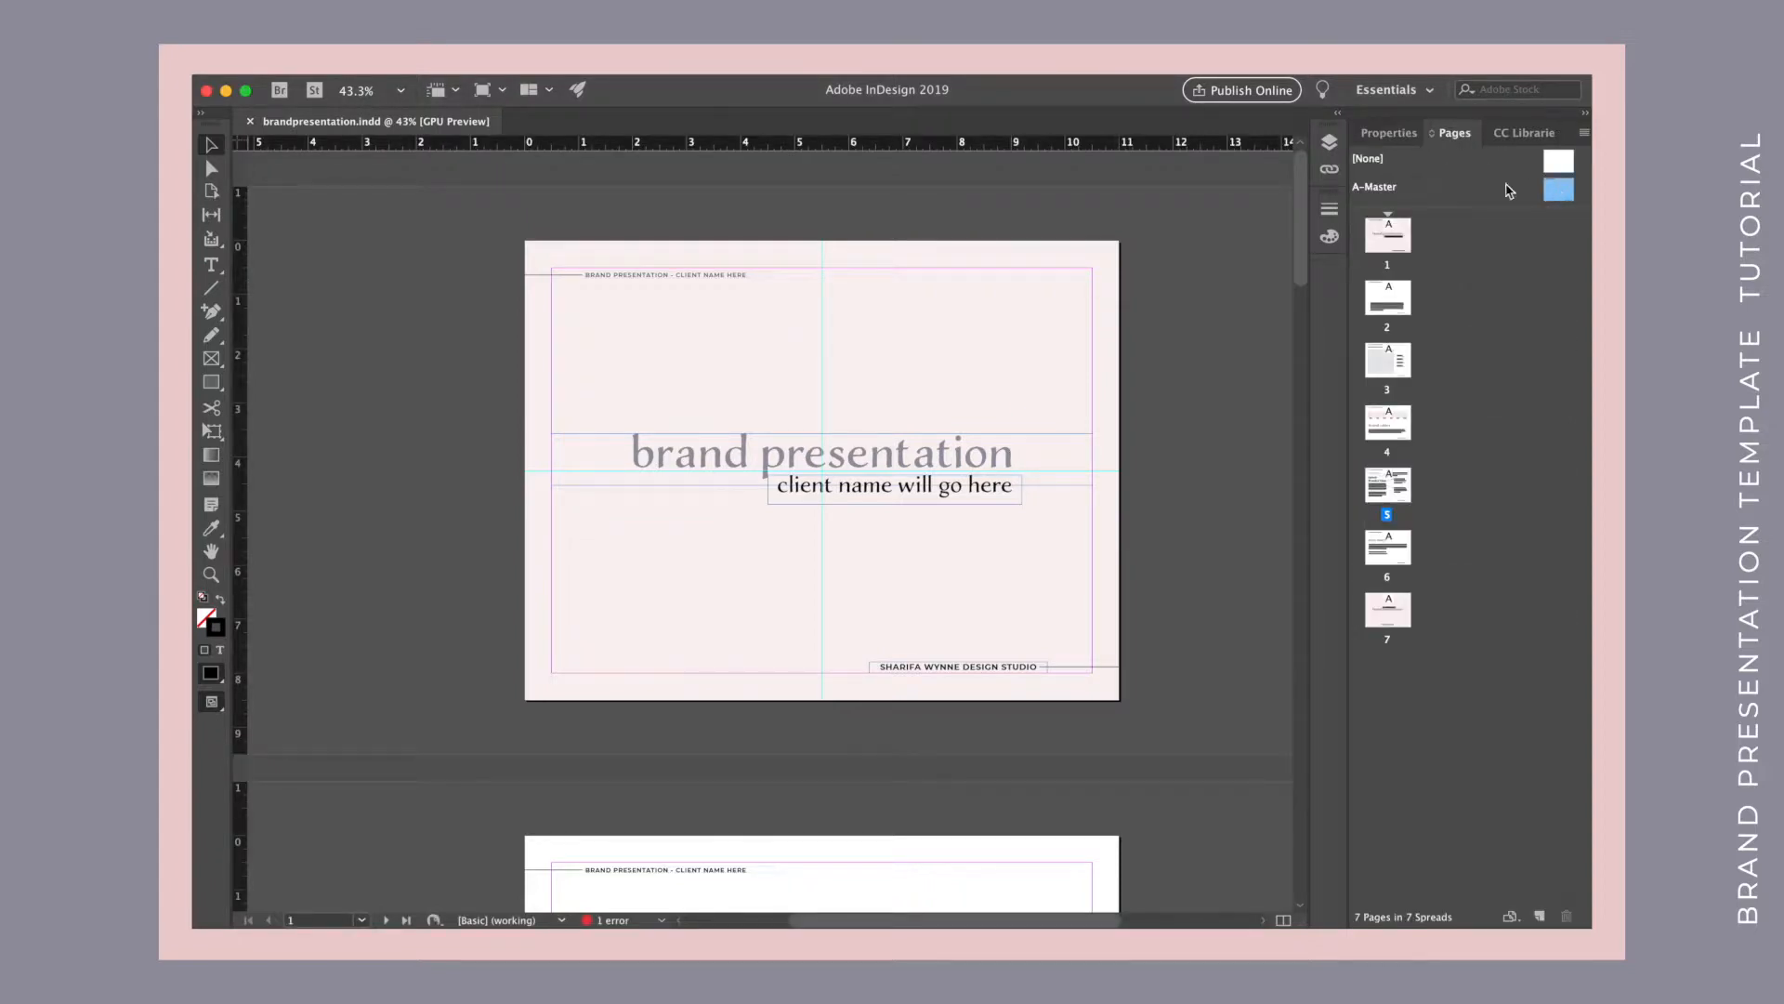
double_click(1559, 191)
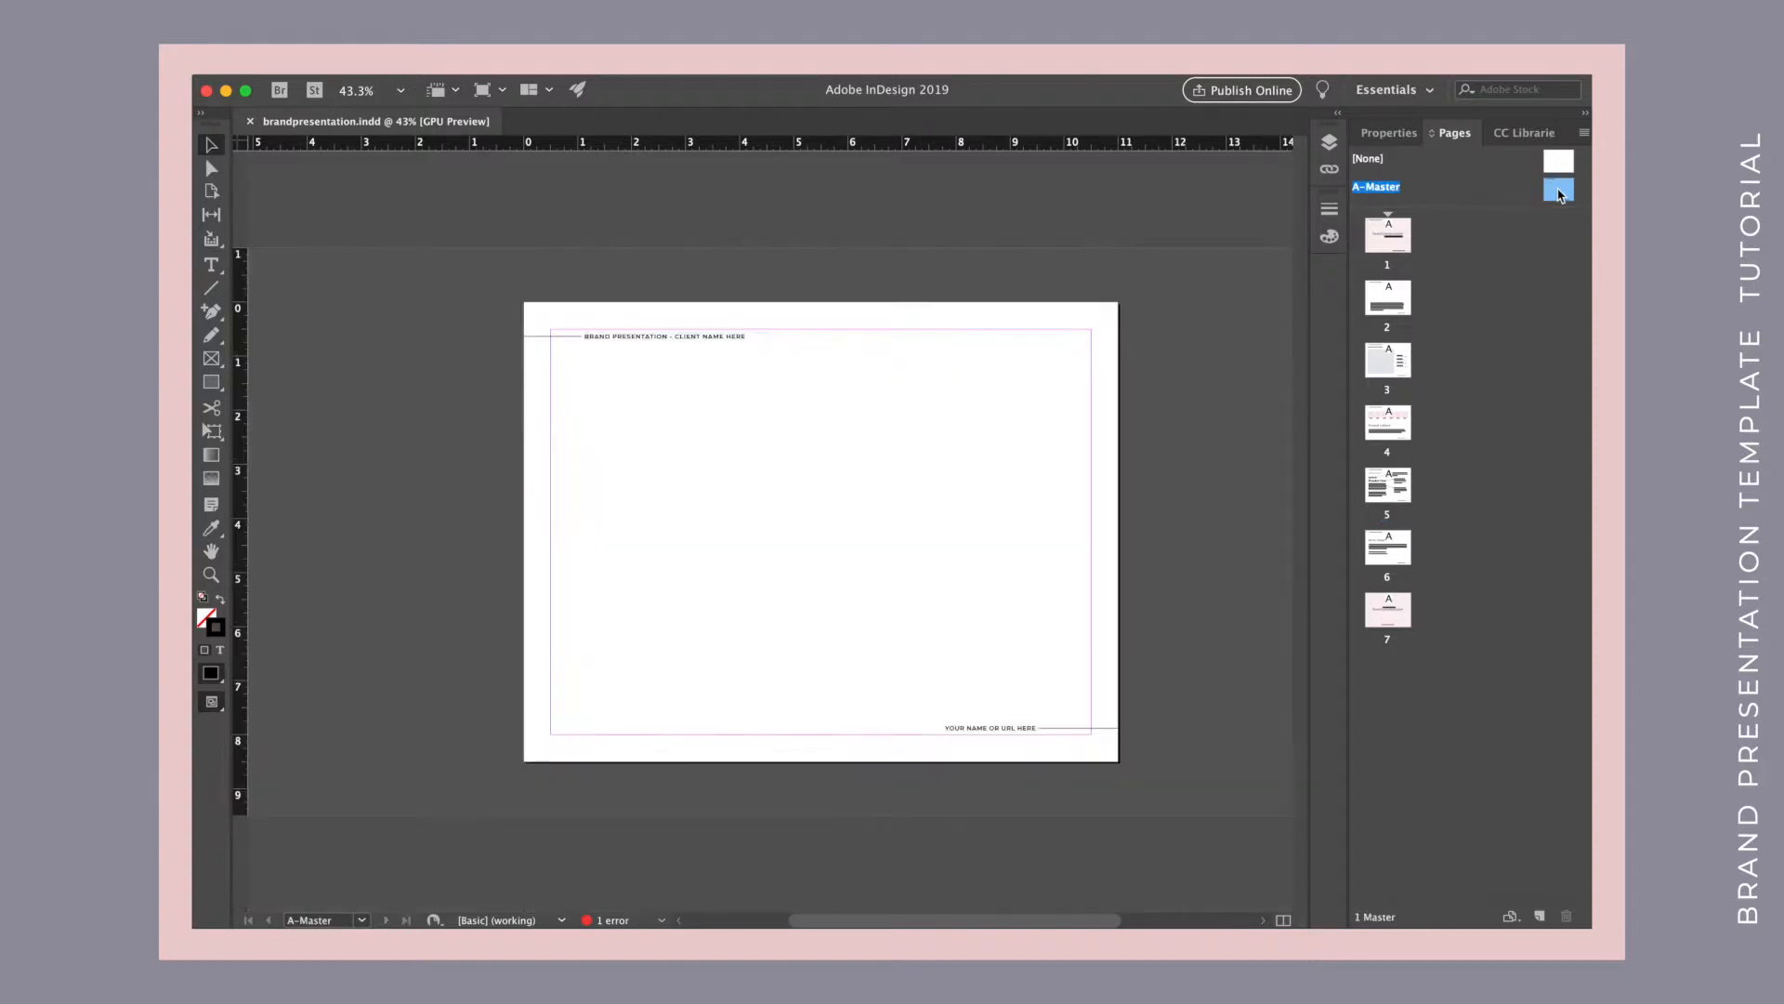
double_click(732, 337)
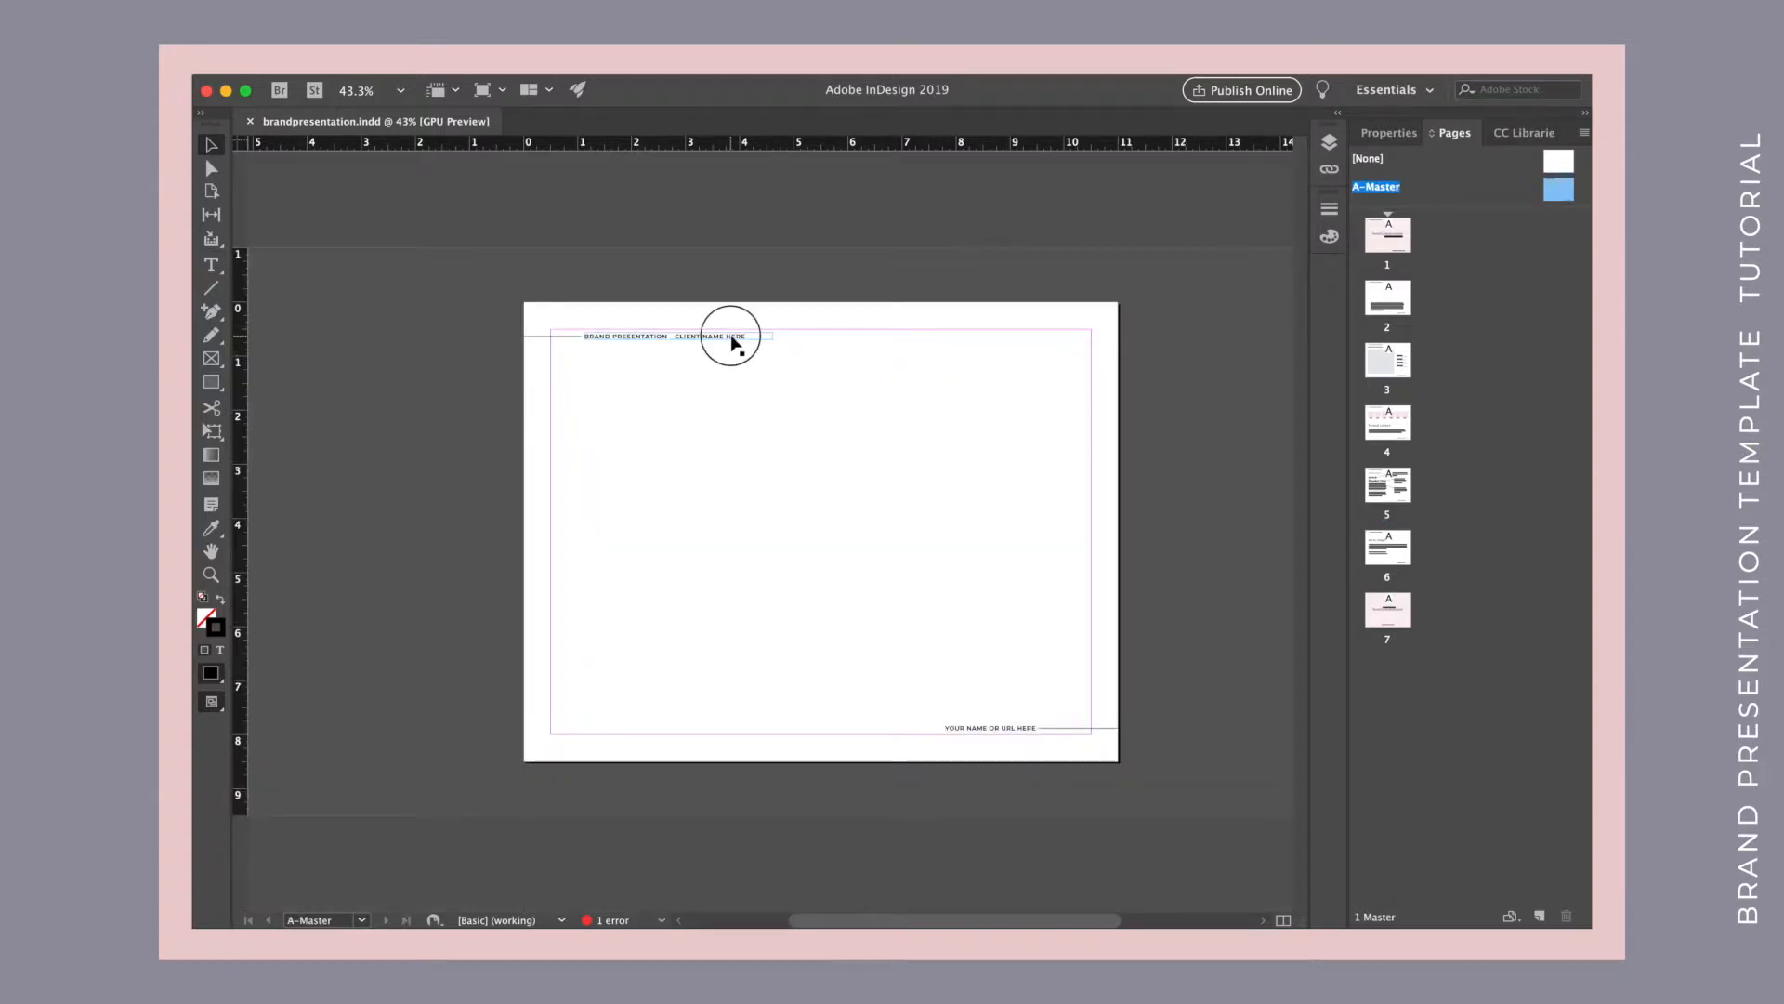
drag(752, 336, 587, 336)
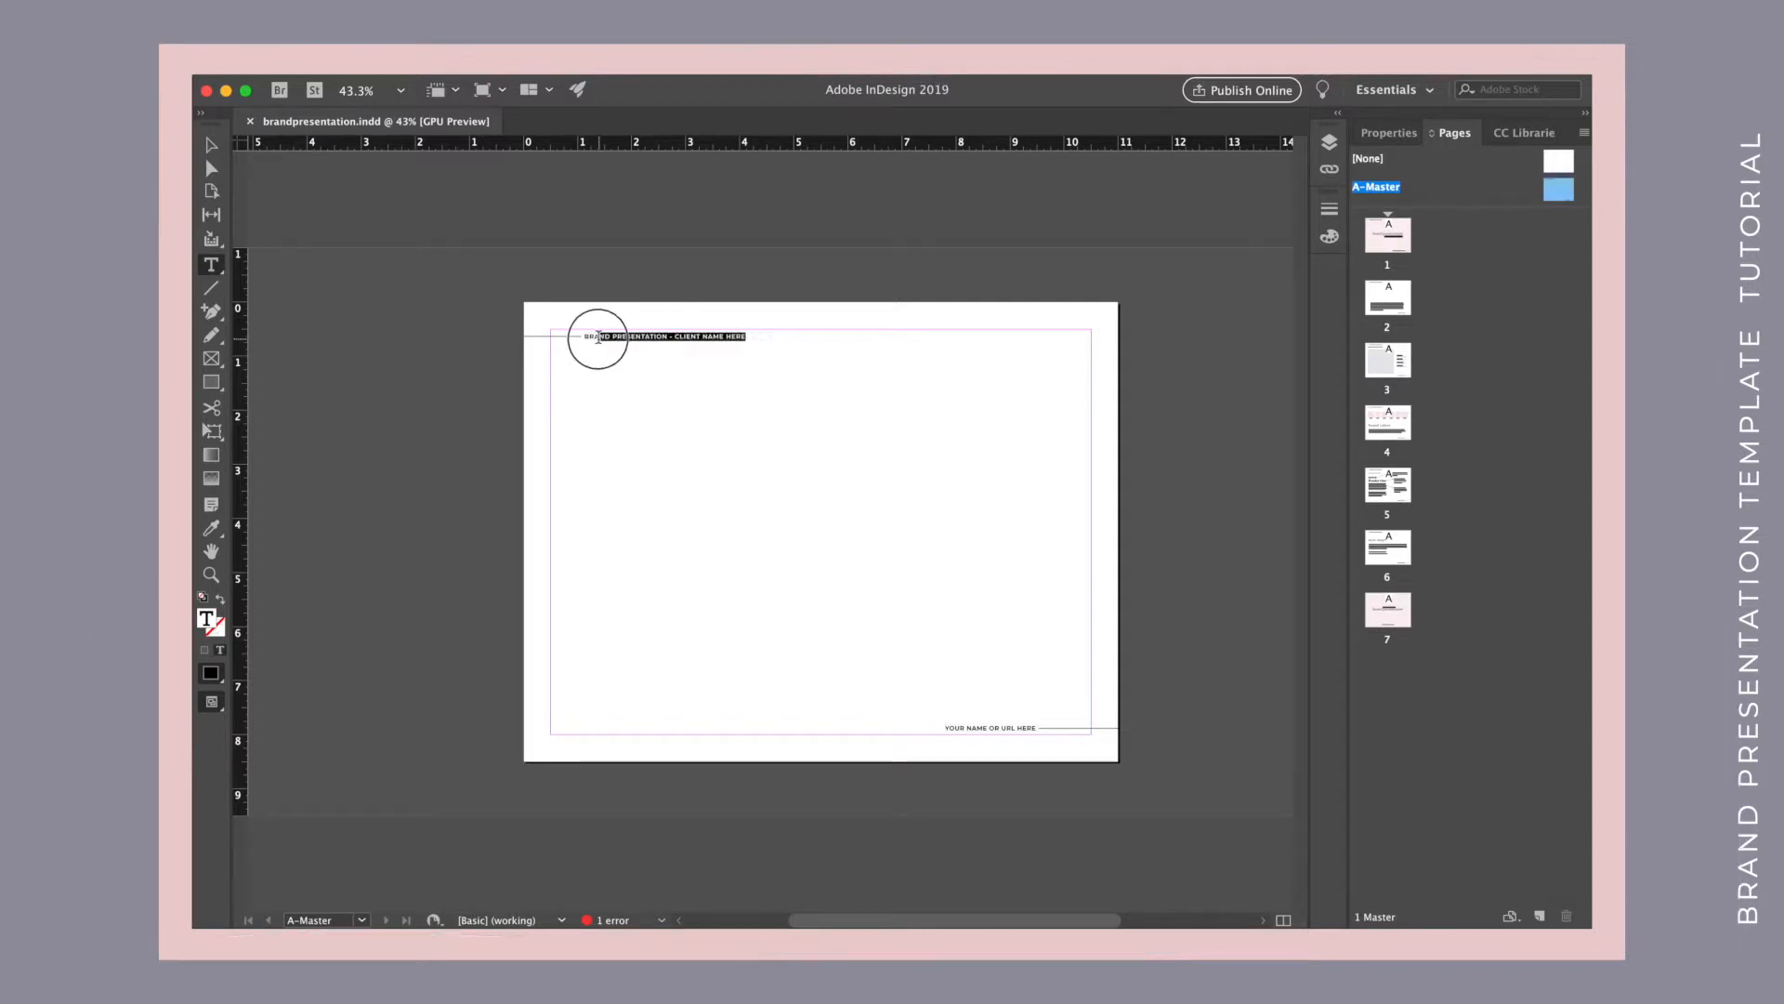
triple_click(580, 338)
click(1018, 726)
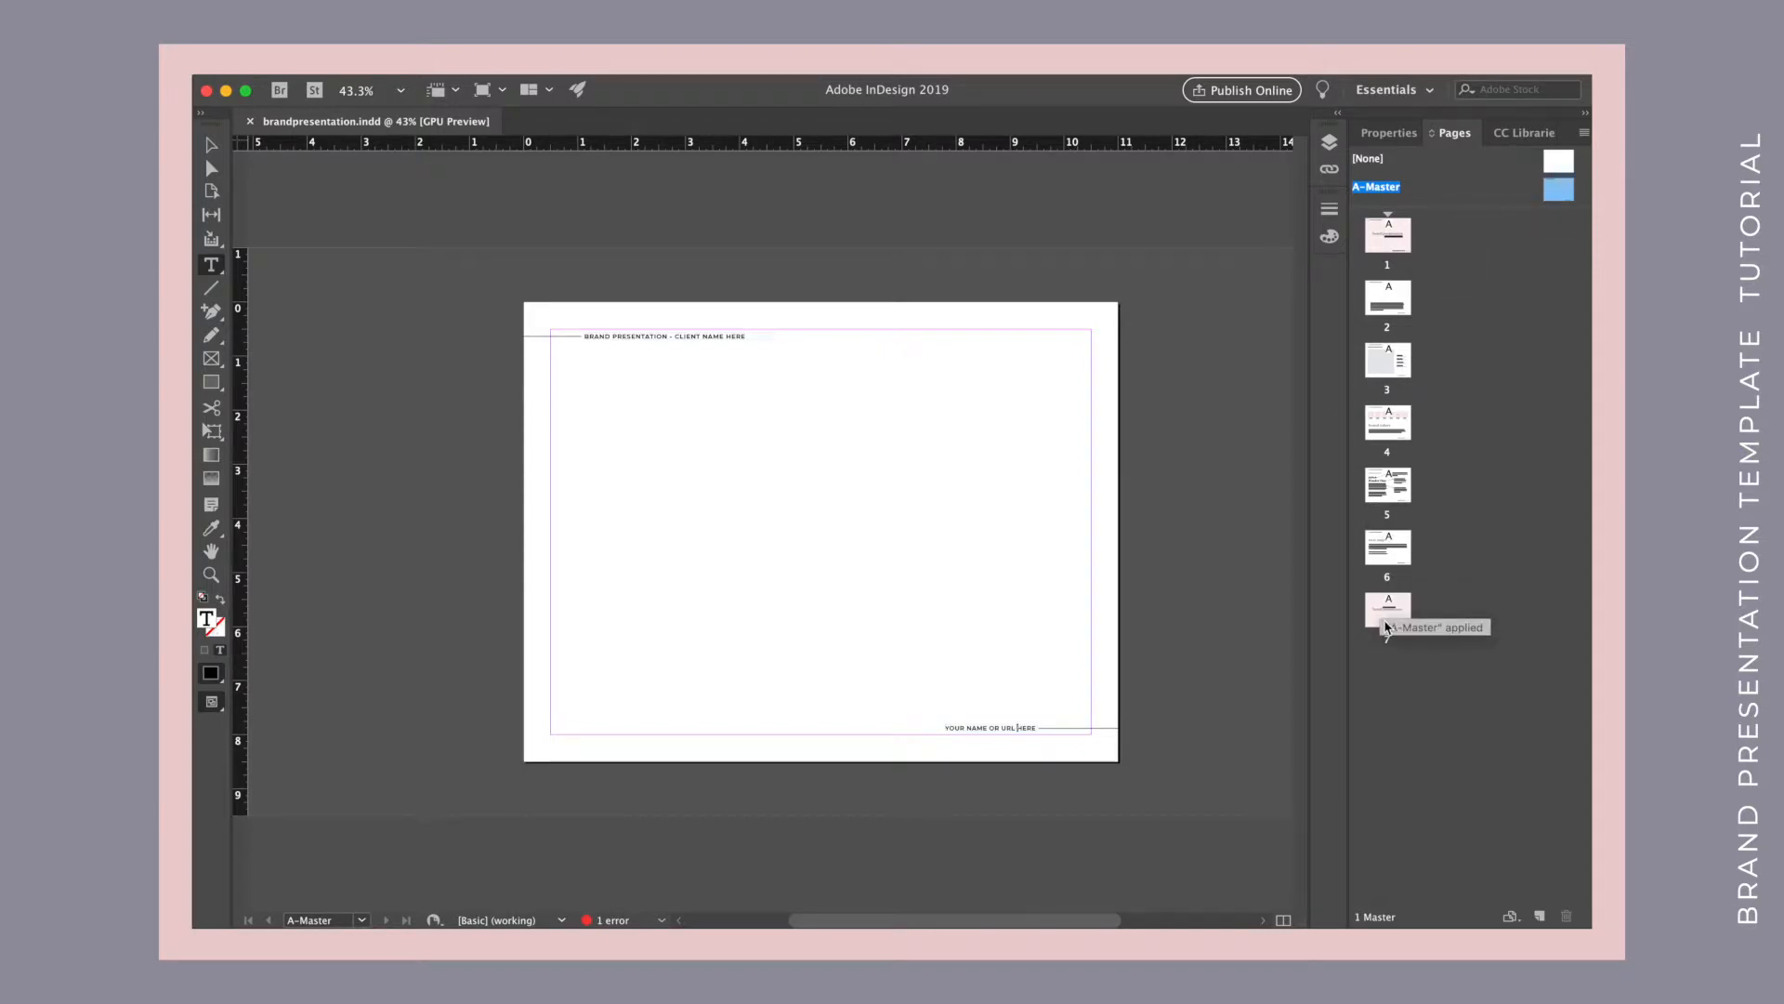
Go to page 1 and select its title, client name and studio name text.
double_click(1388, 236)
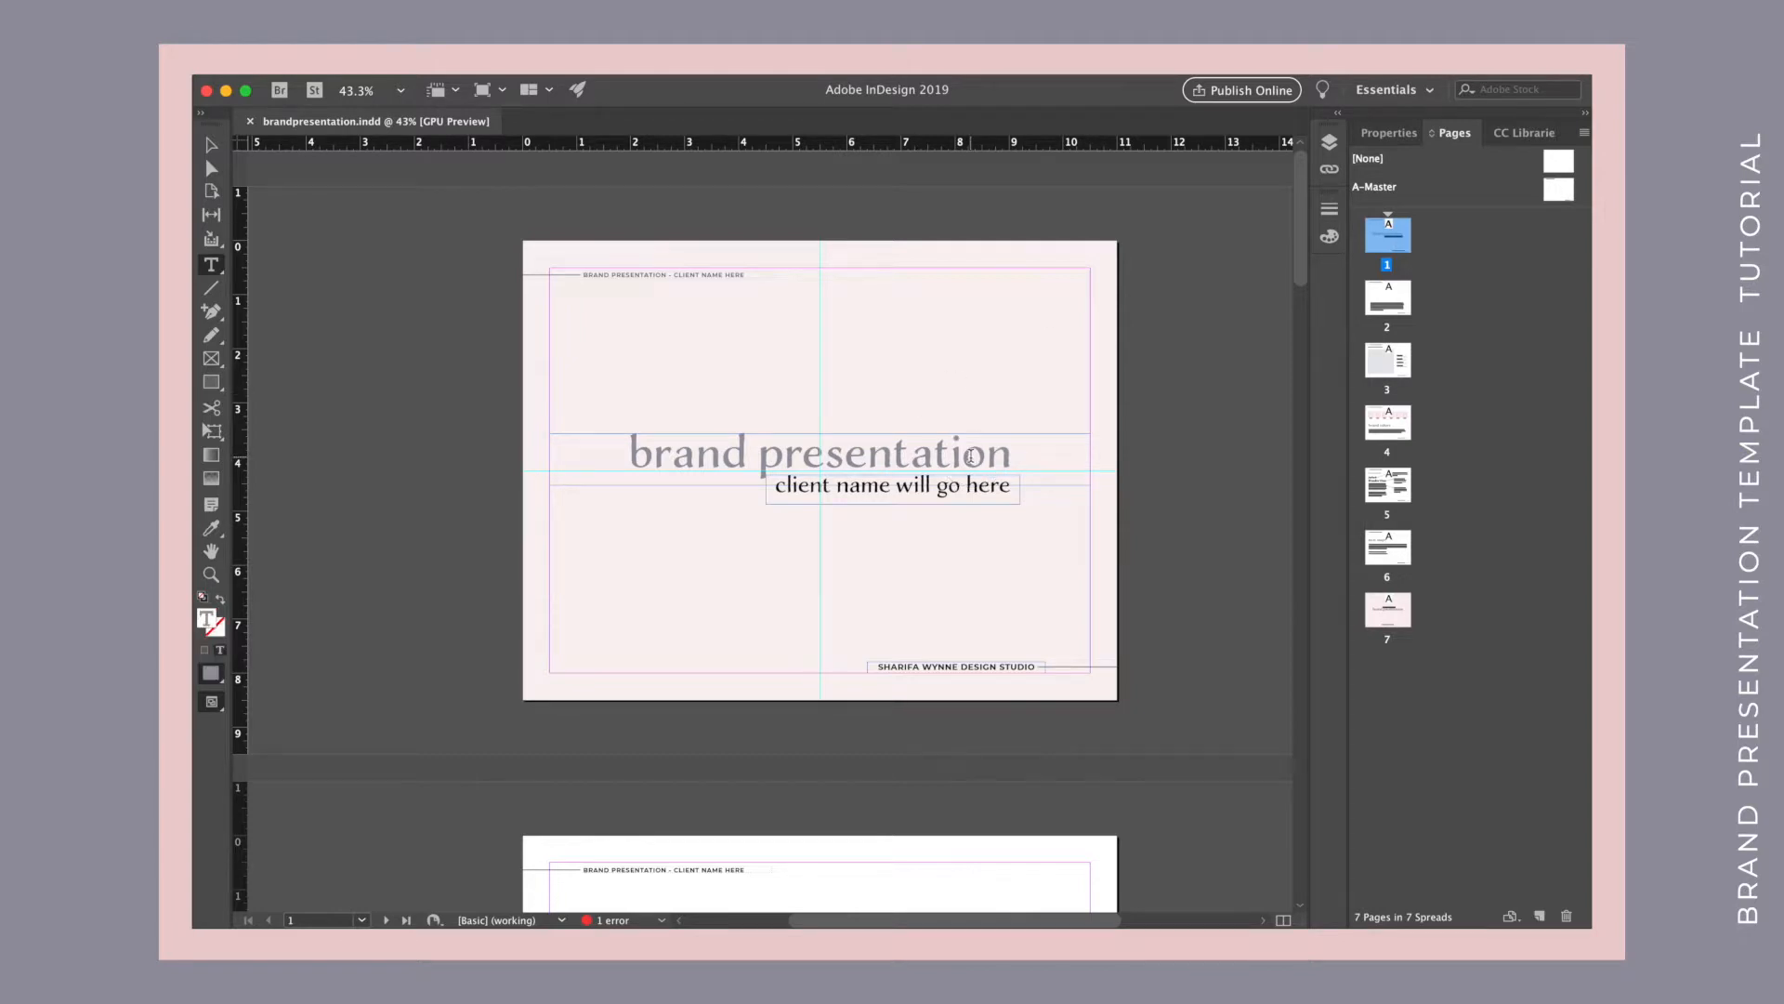
drag(1011, 456, 626, 454)
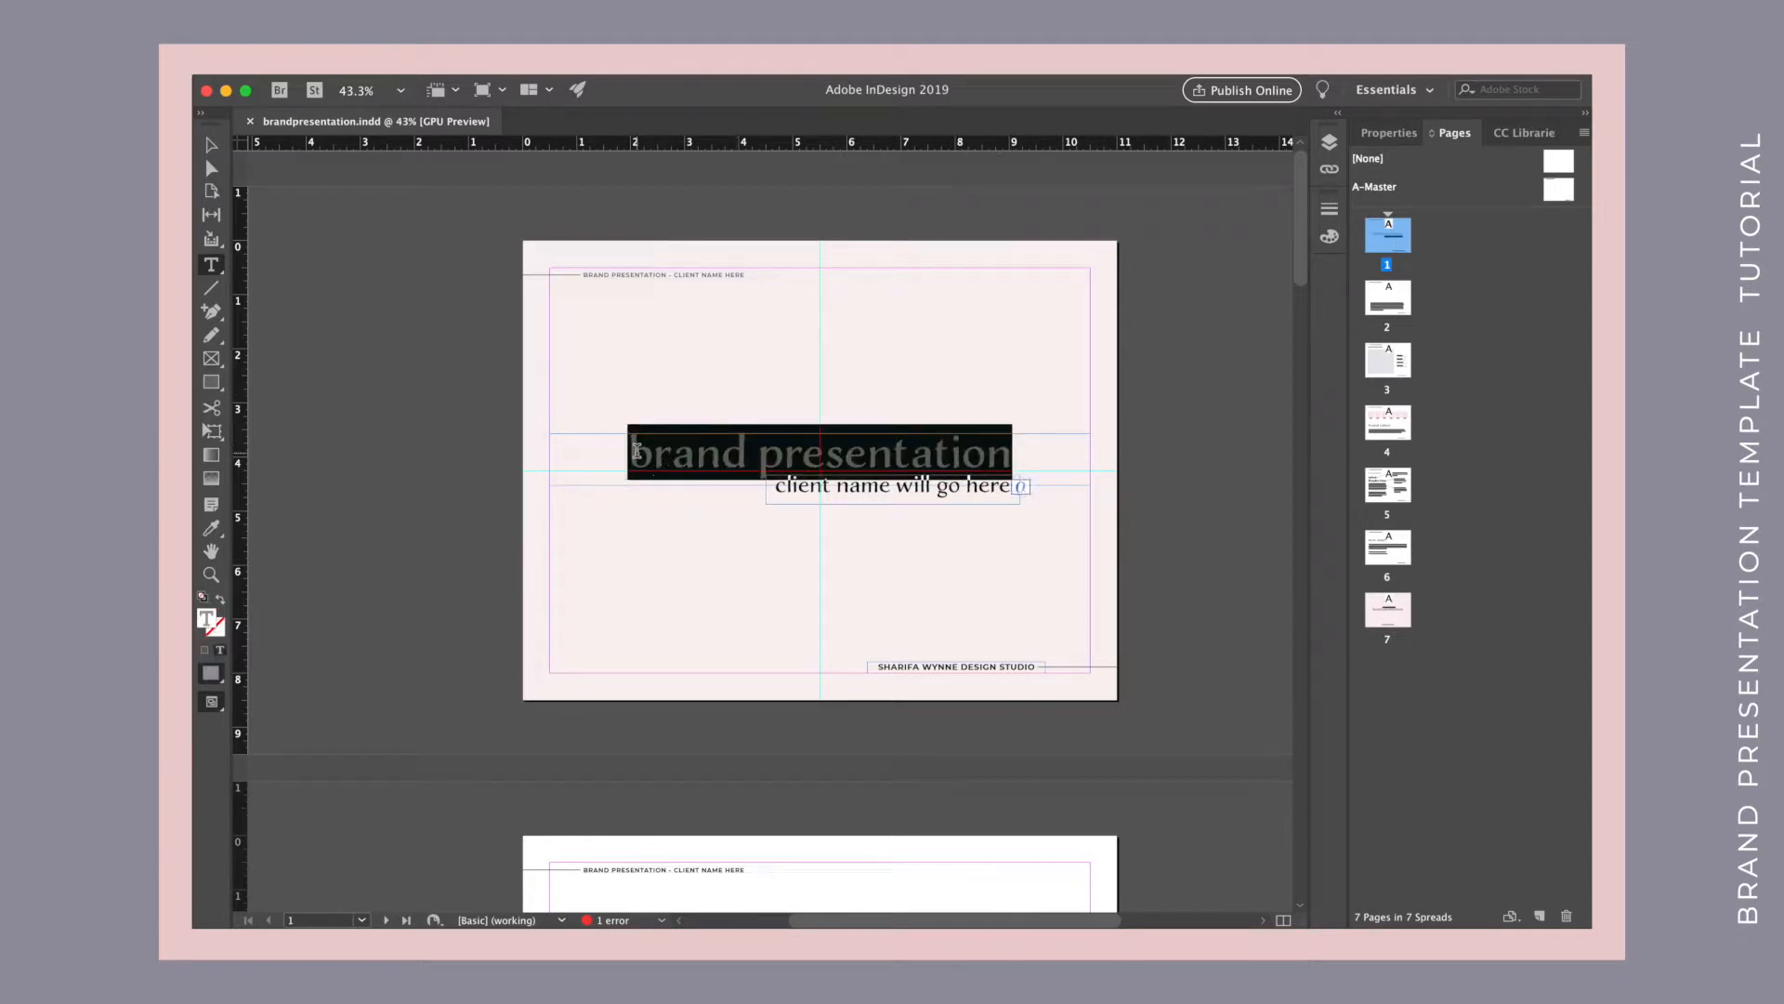
click(931, 485)
click(925, 664)
drag(878, 665, 1055, 676)
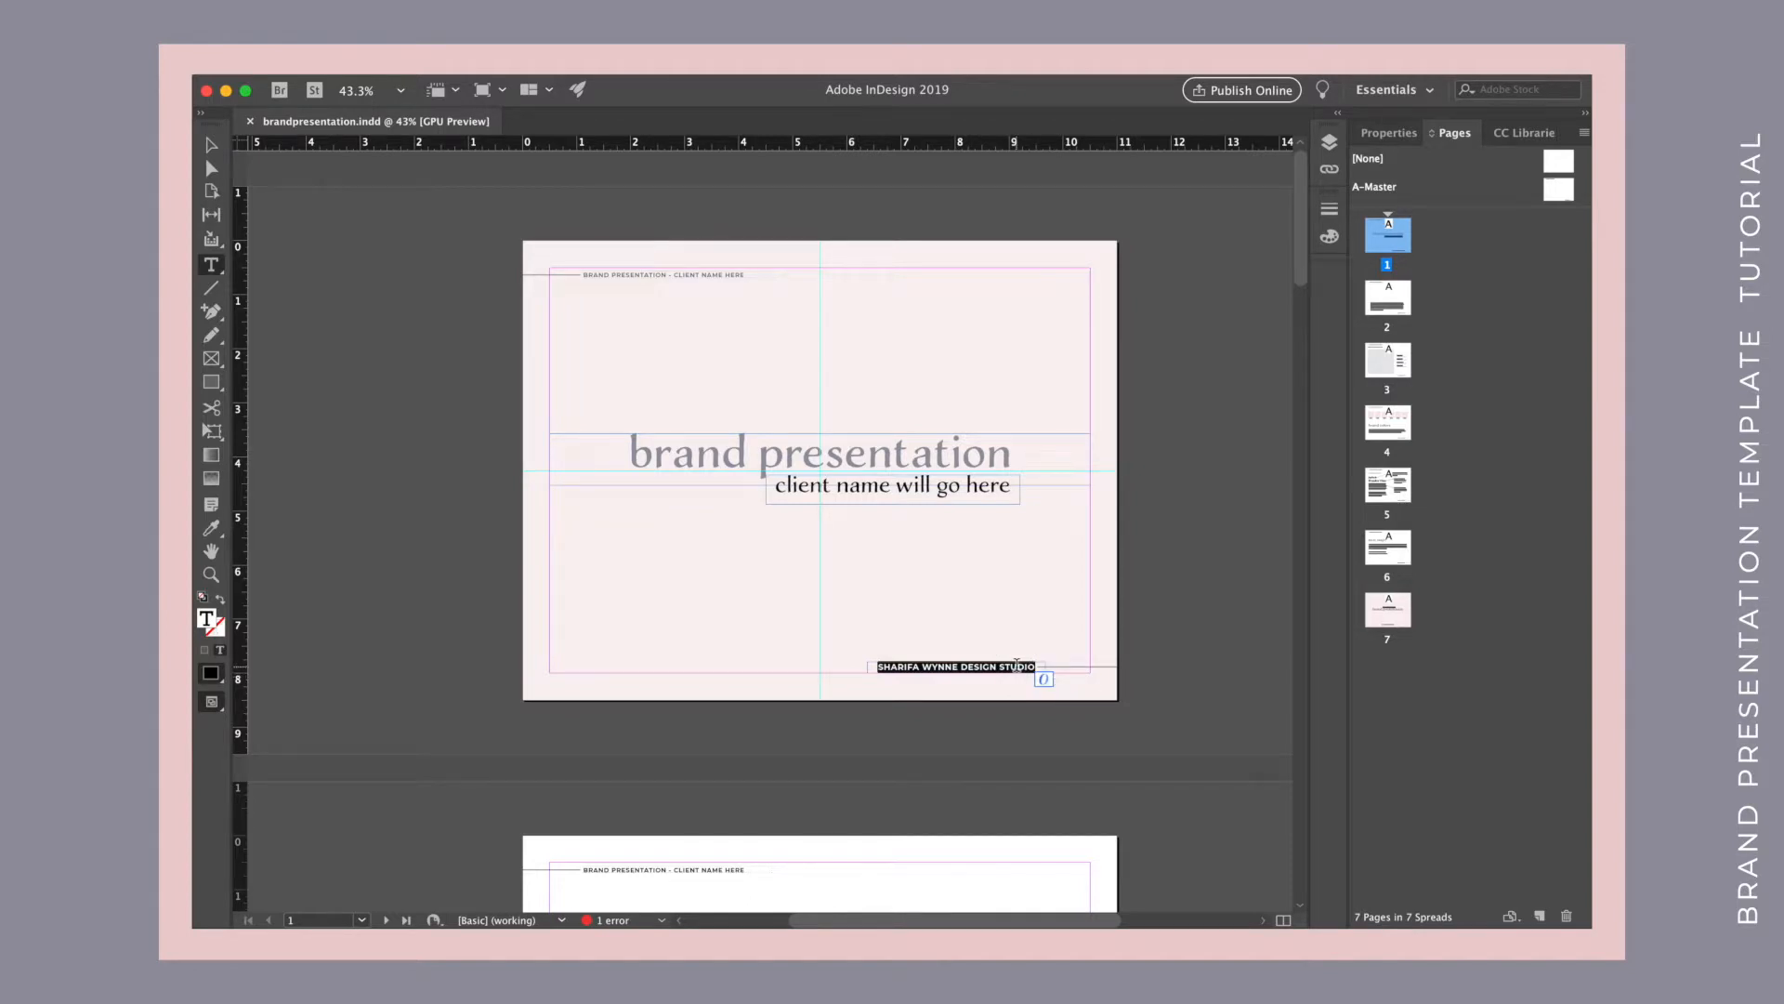
Go to page 2 and view its introductory paragraph layout.
click(1385, 310)
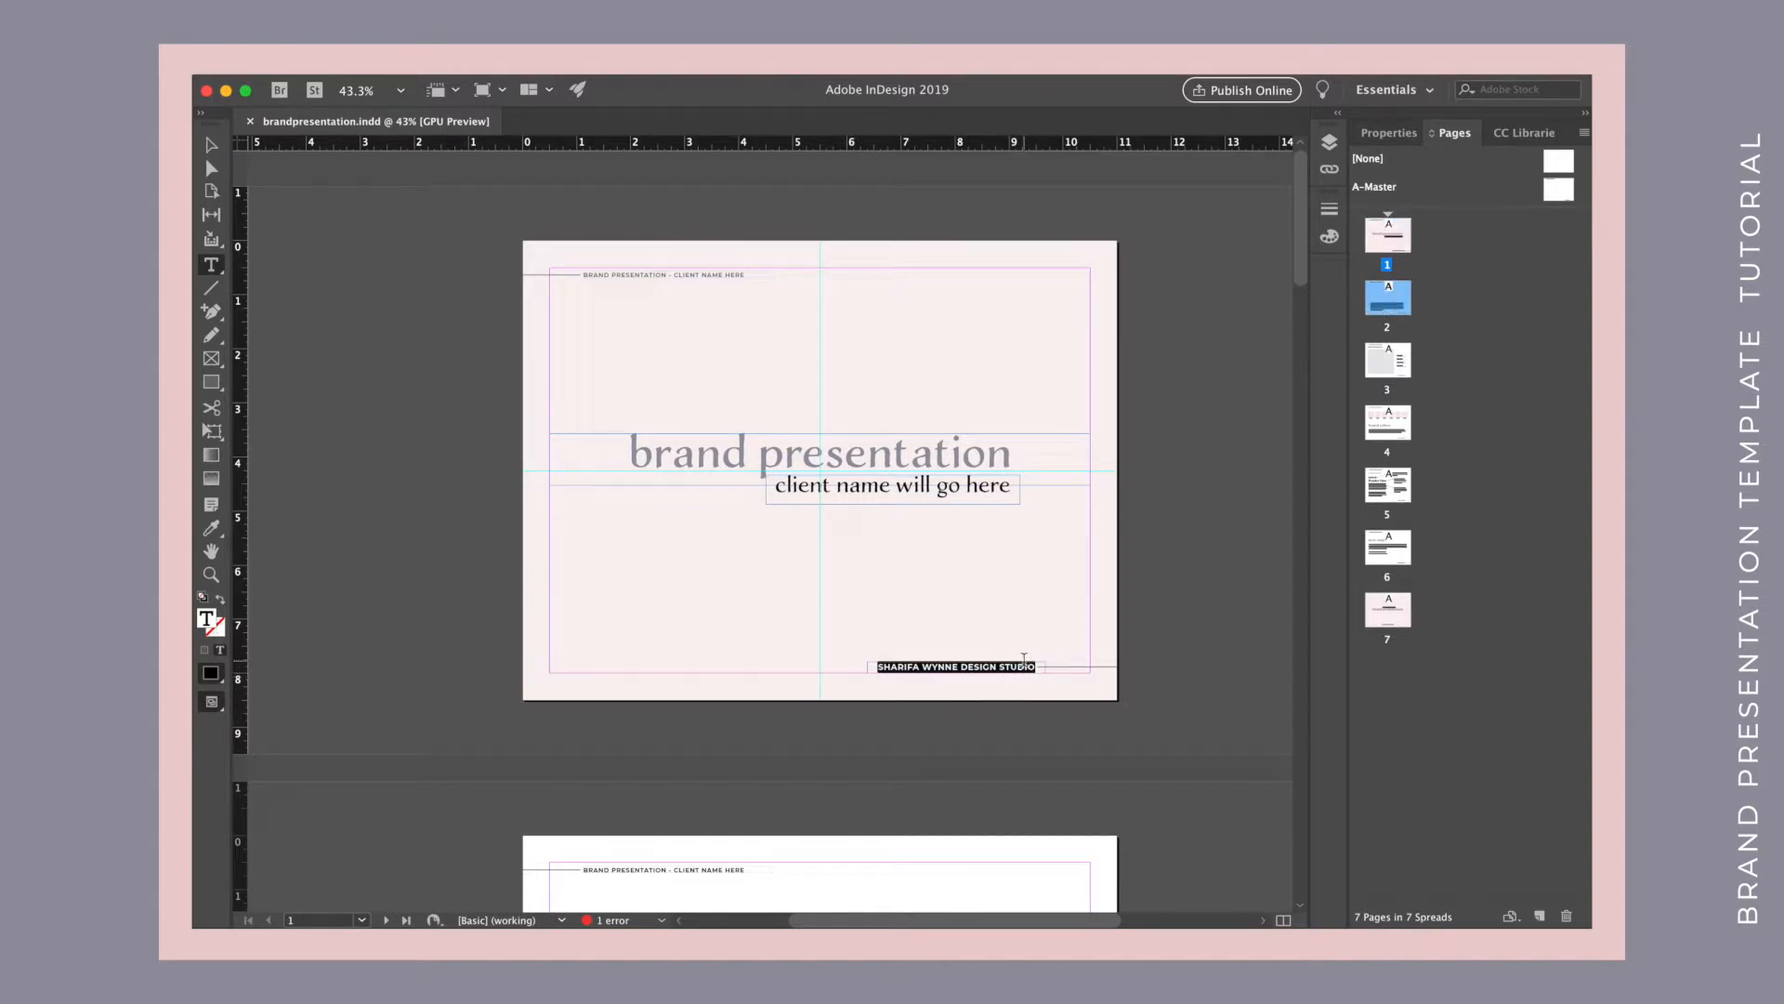
scroll(1024, 660, down, 5)
key(Escape)
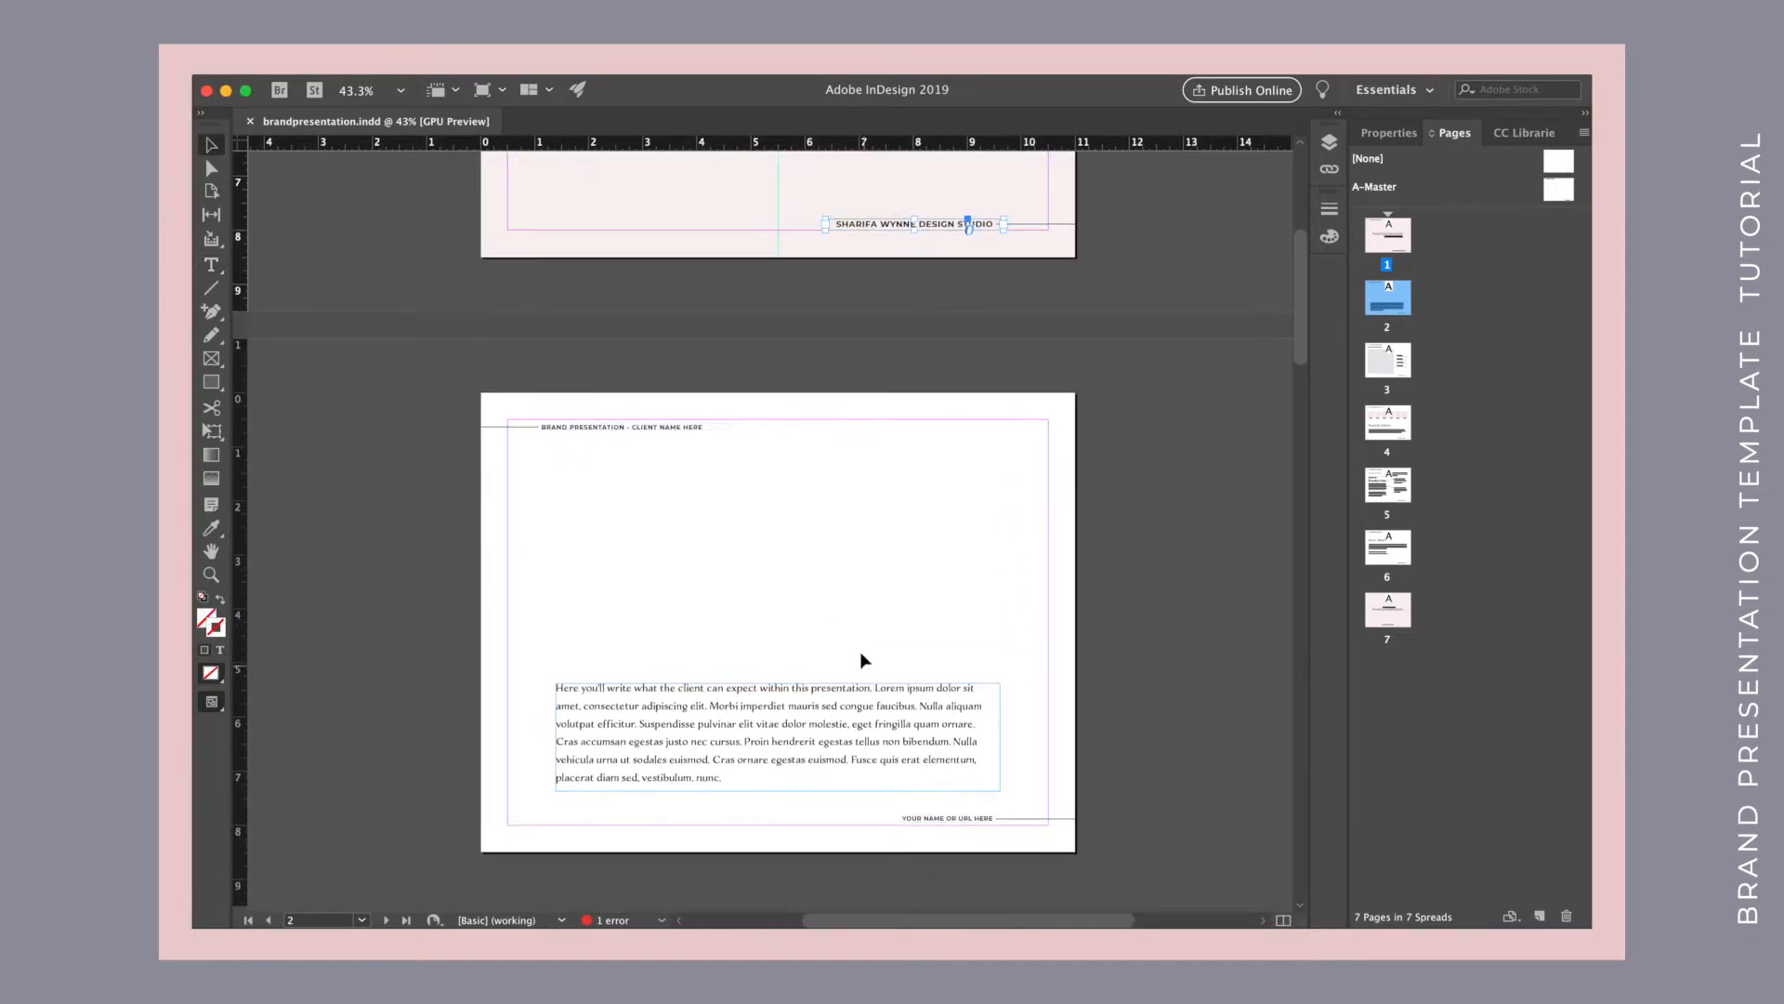
click(857, 608)
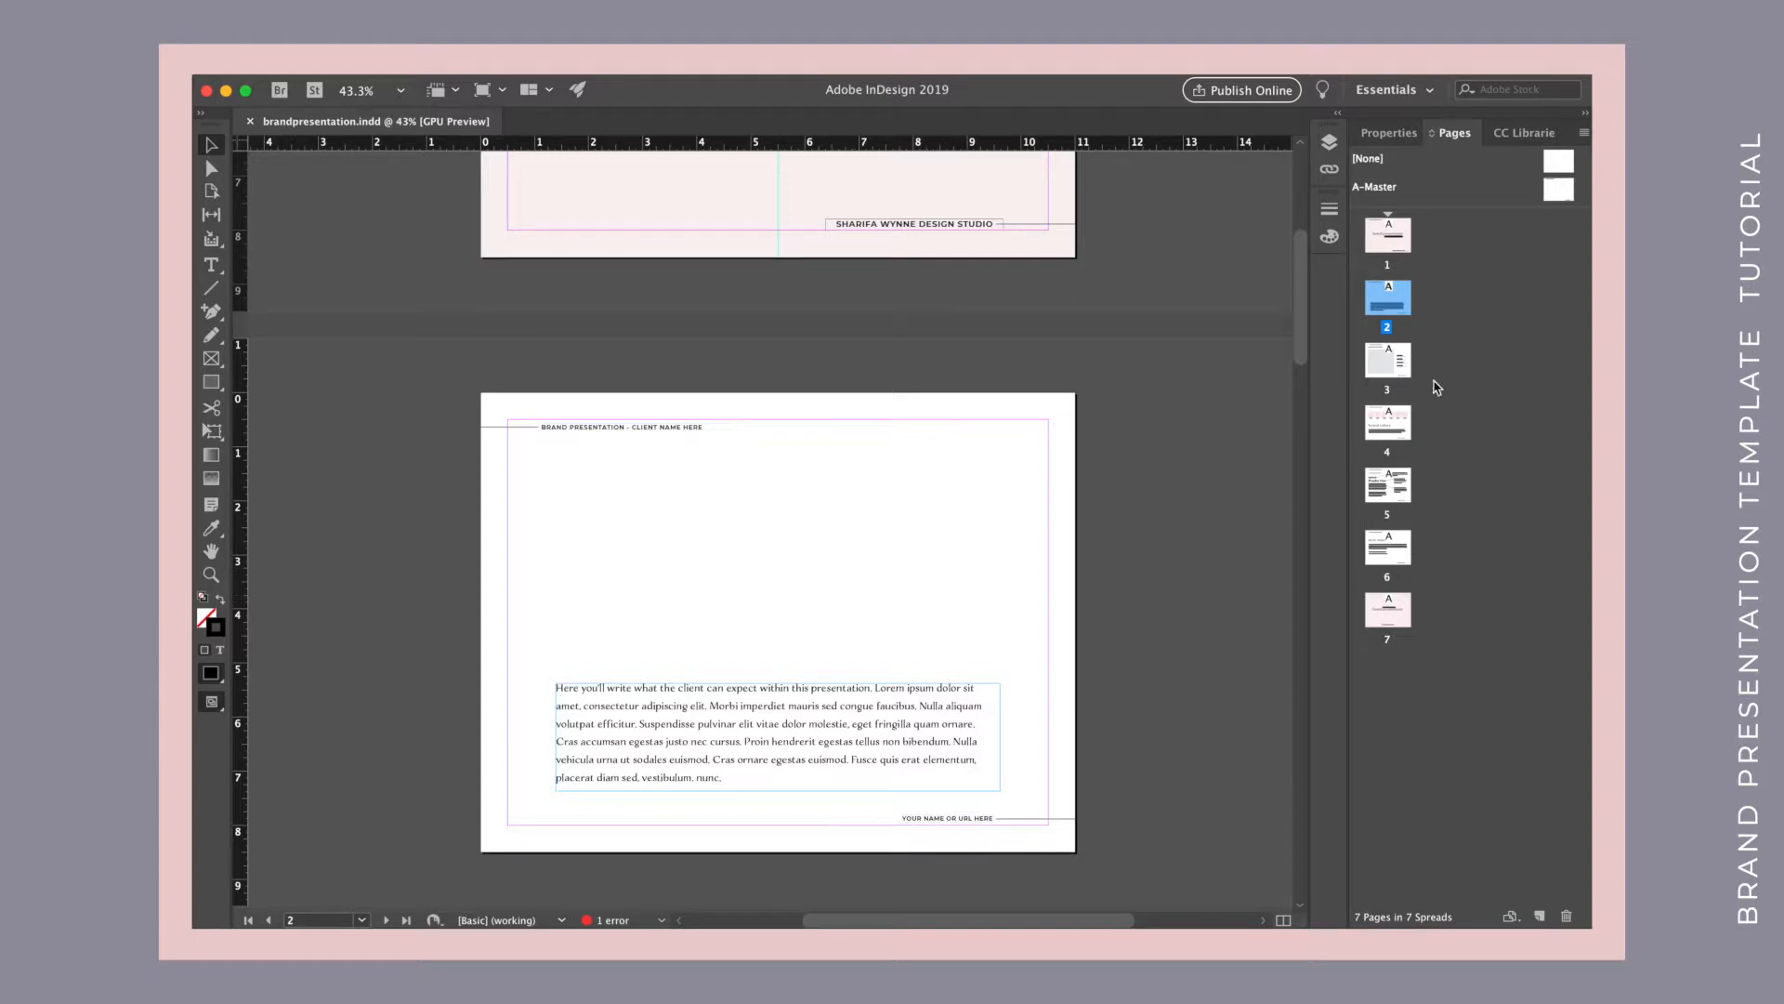
Go to page 3 and select the mood board image frame and each keyword line.
double_click(1387, 360)
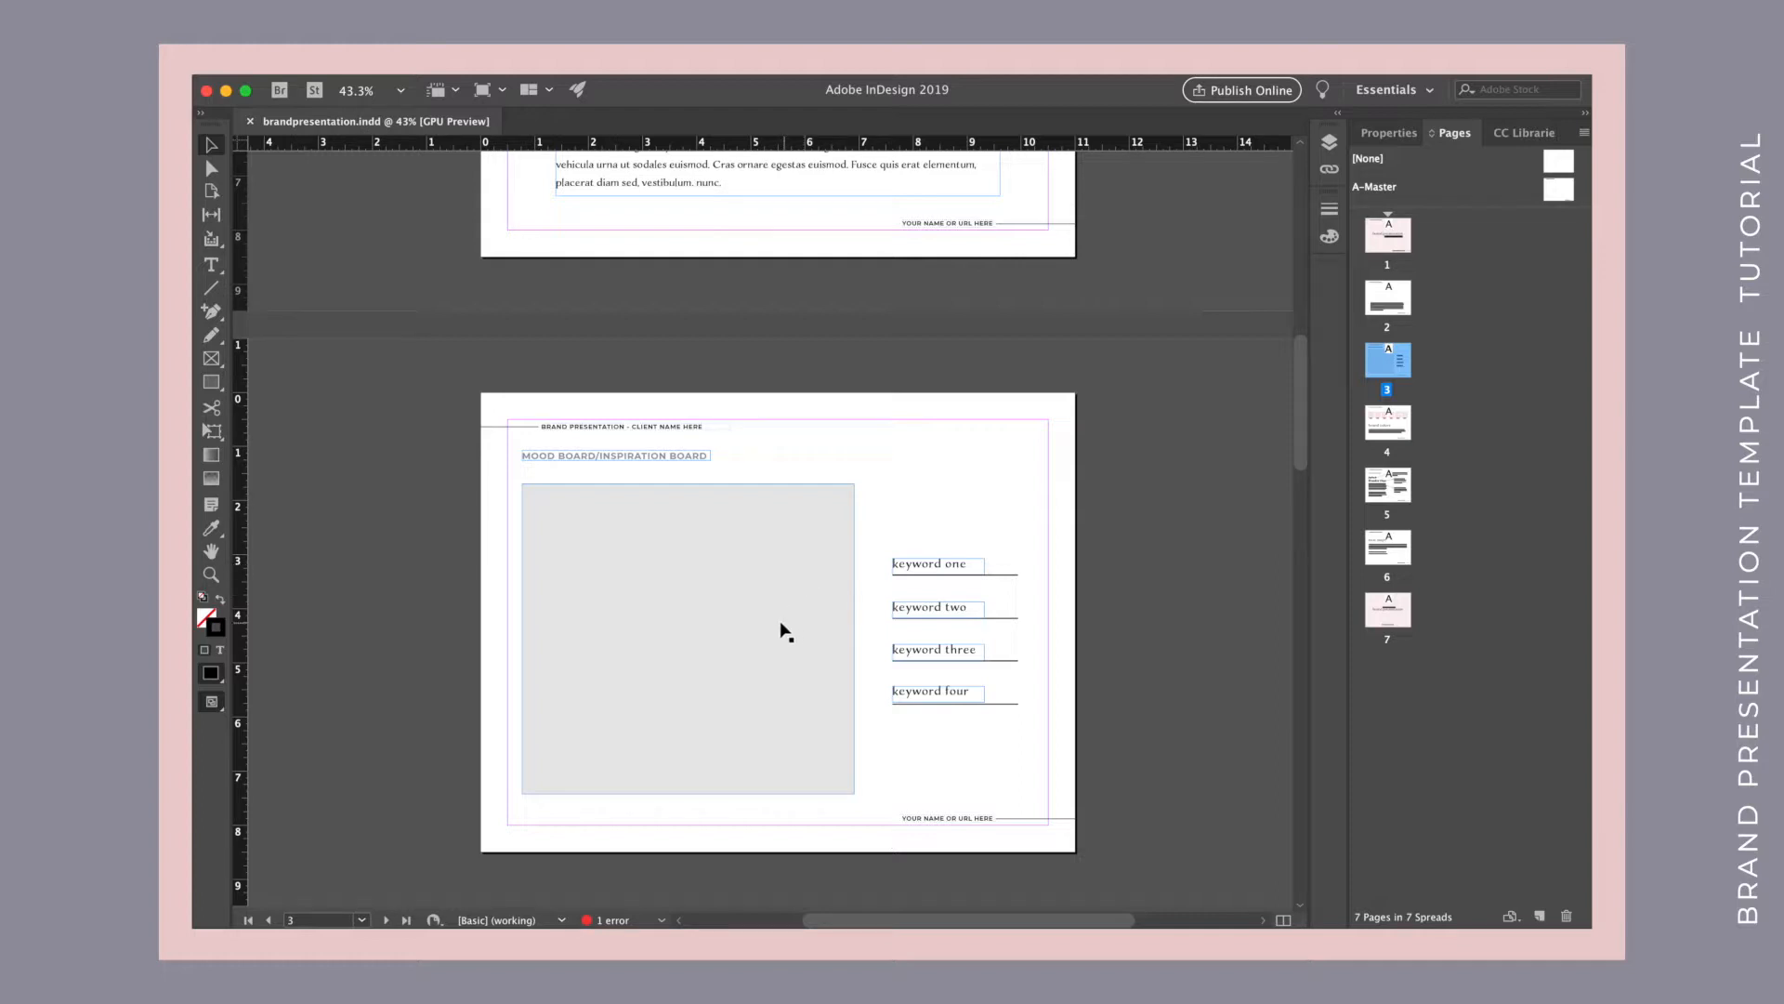
click(735, 607)
click(929, 563)
click(935, 613)
click(936, 653)
click(939, 693)
Delete the keyword four line and undo the deletion.
click(978, 734)
drag(1012, 744, 894, 683)
key(Delete)
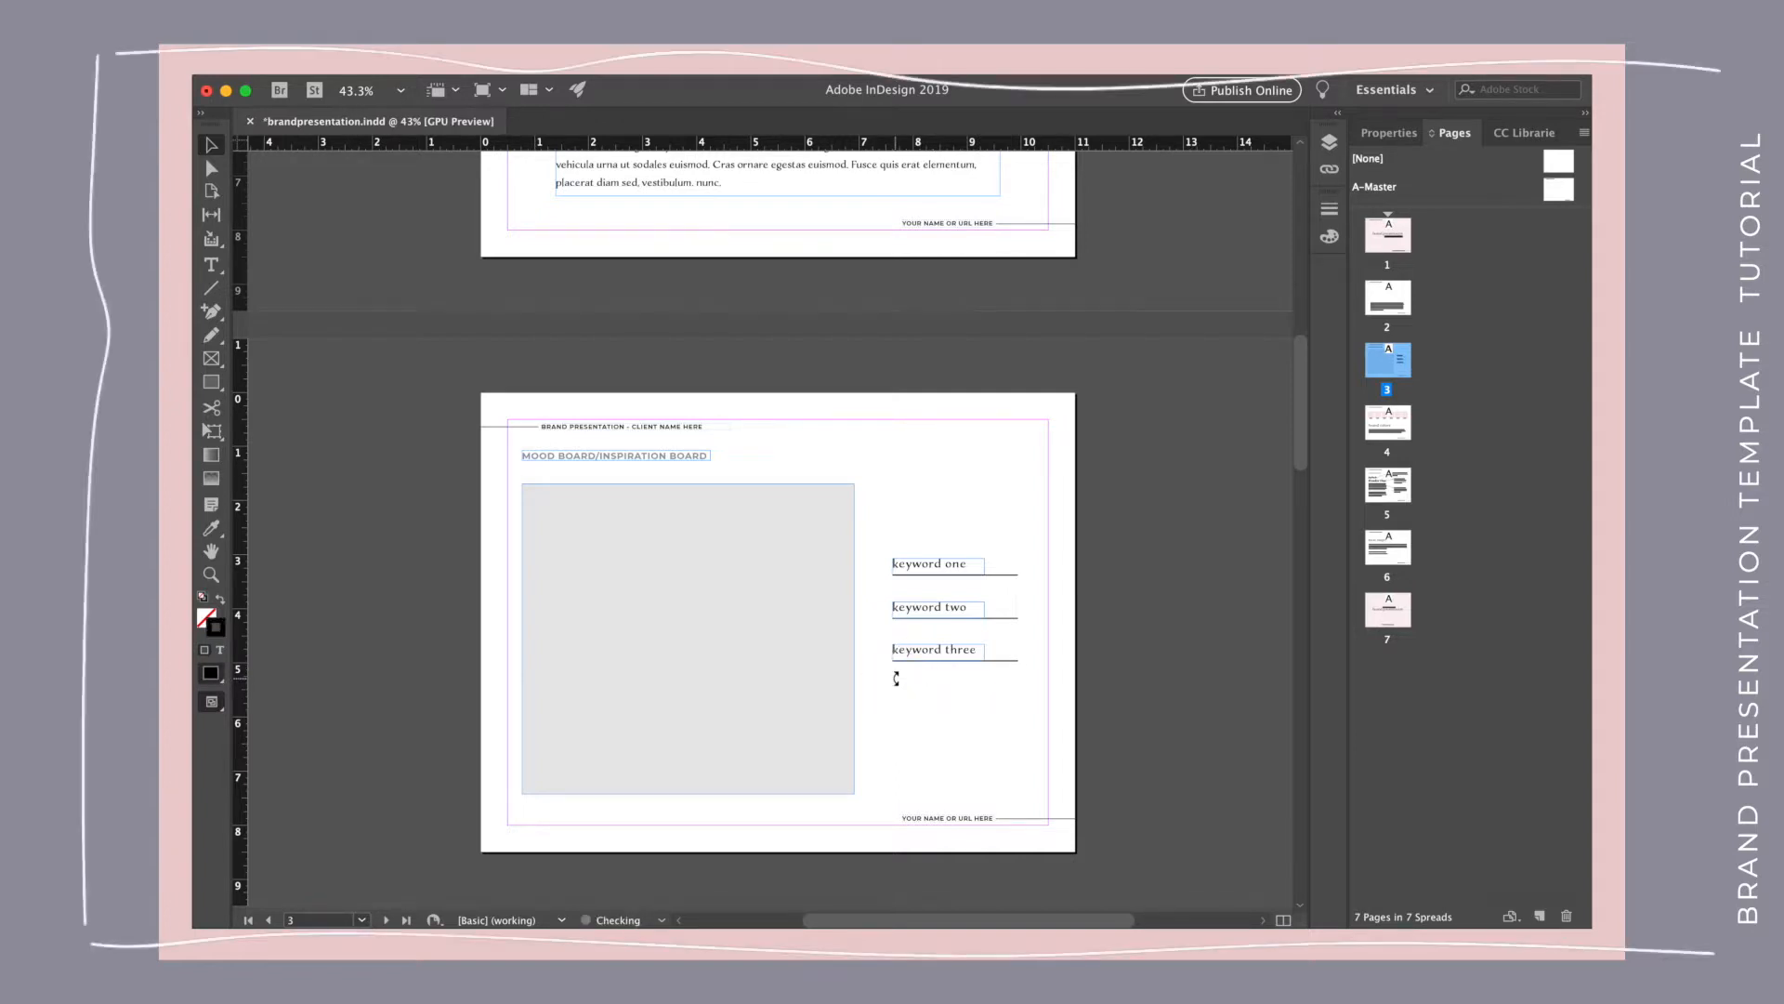
key(super+z)
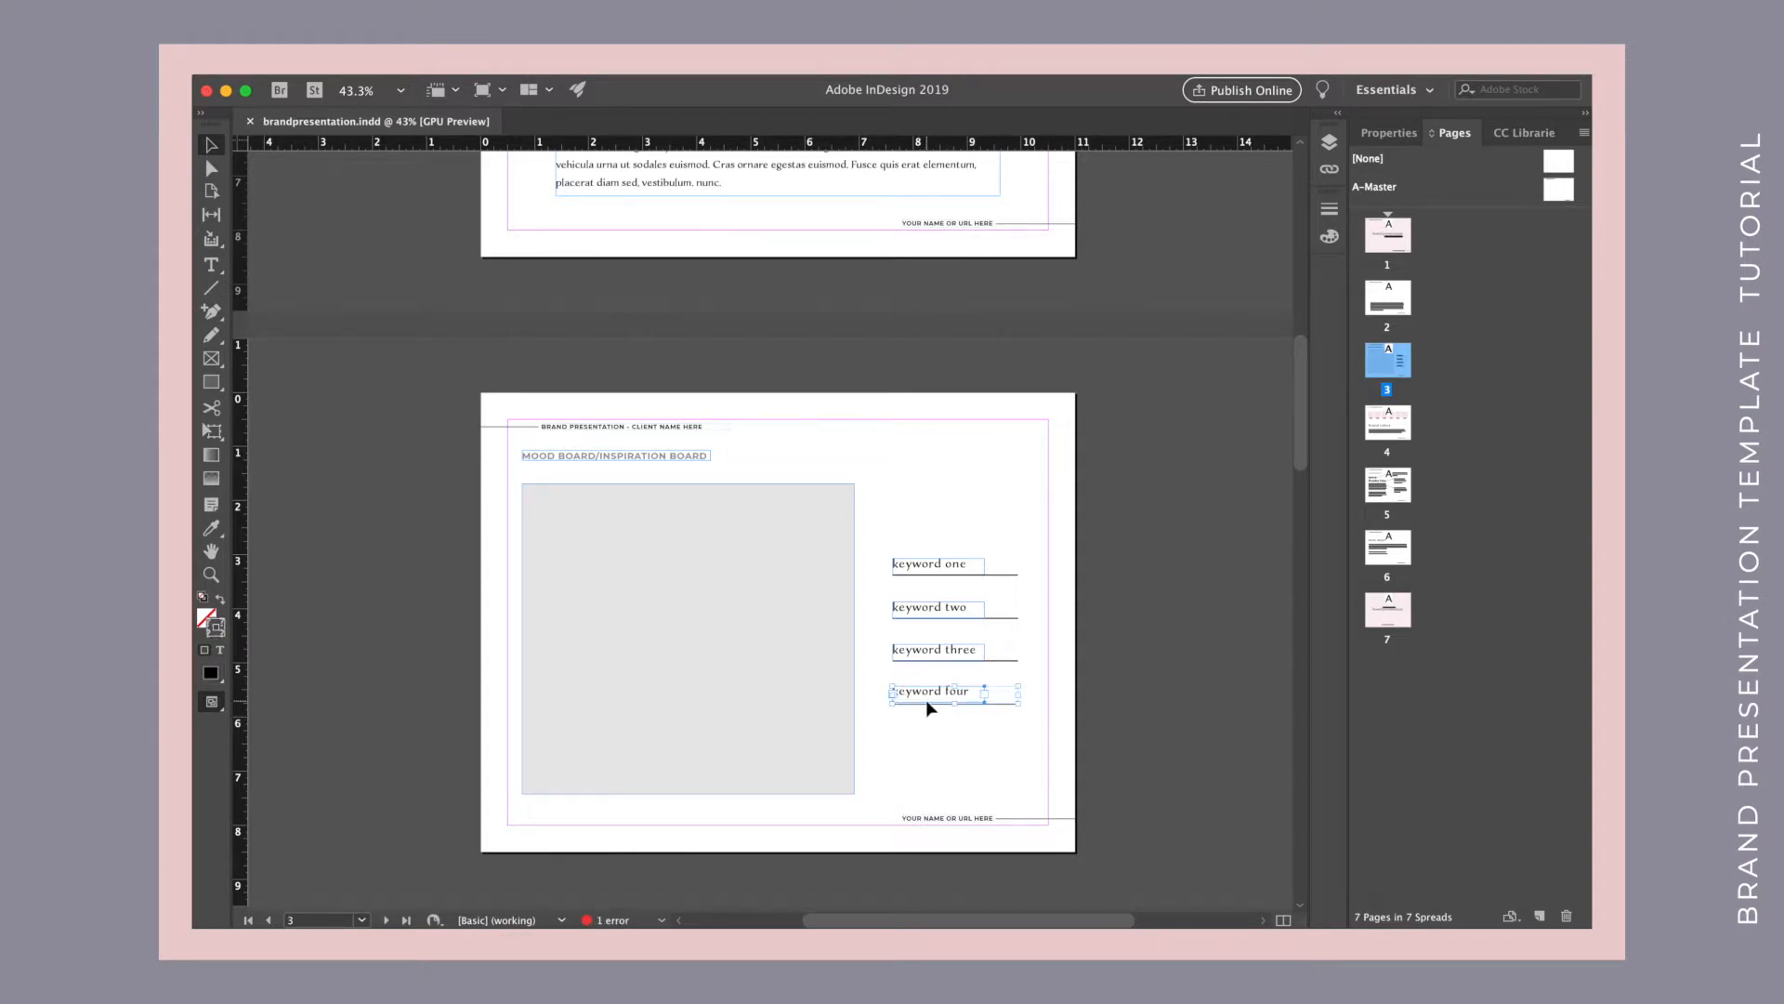
Place a copy of the keyword four line below the original and delete the copy.
key(super+v)
drag(763, 616, 948, 729)
click(945, 768)
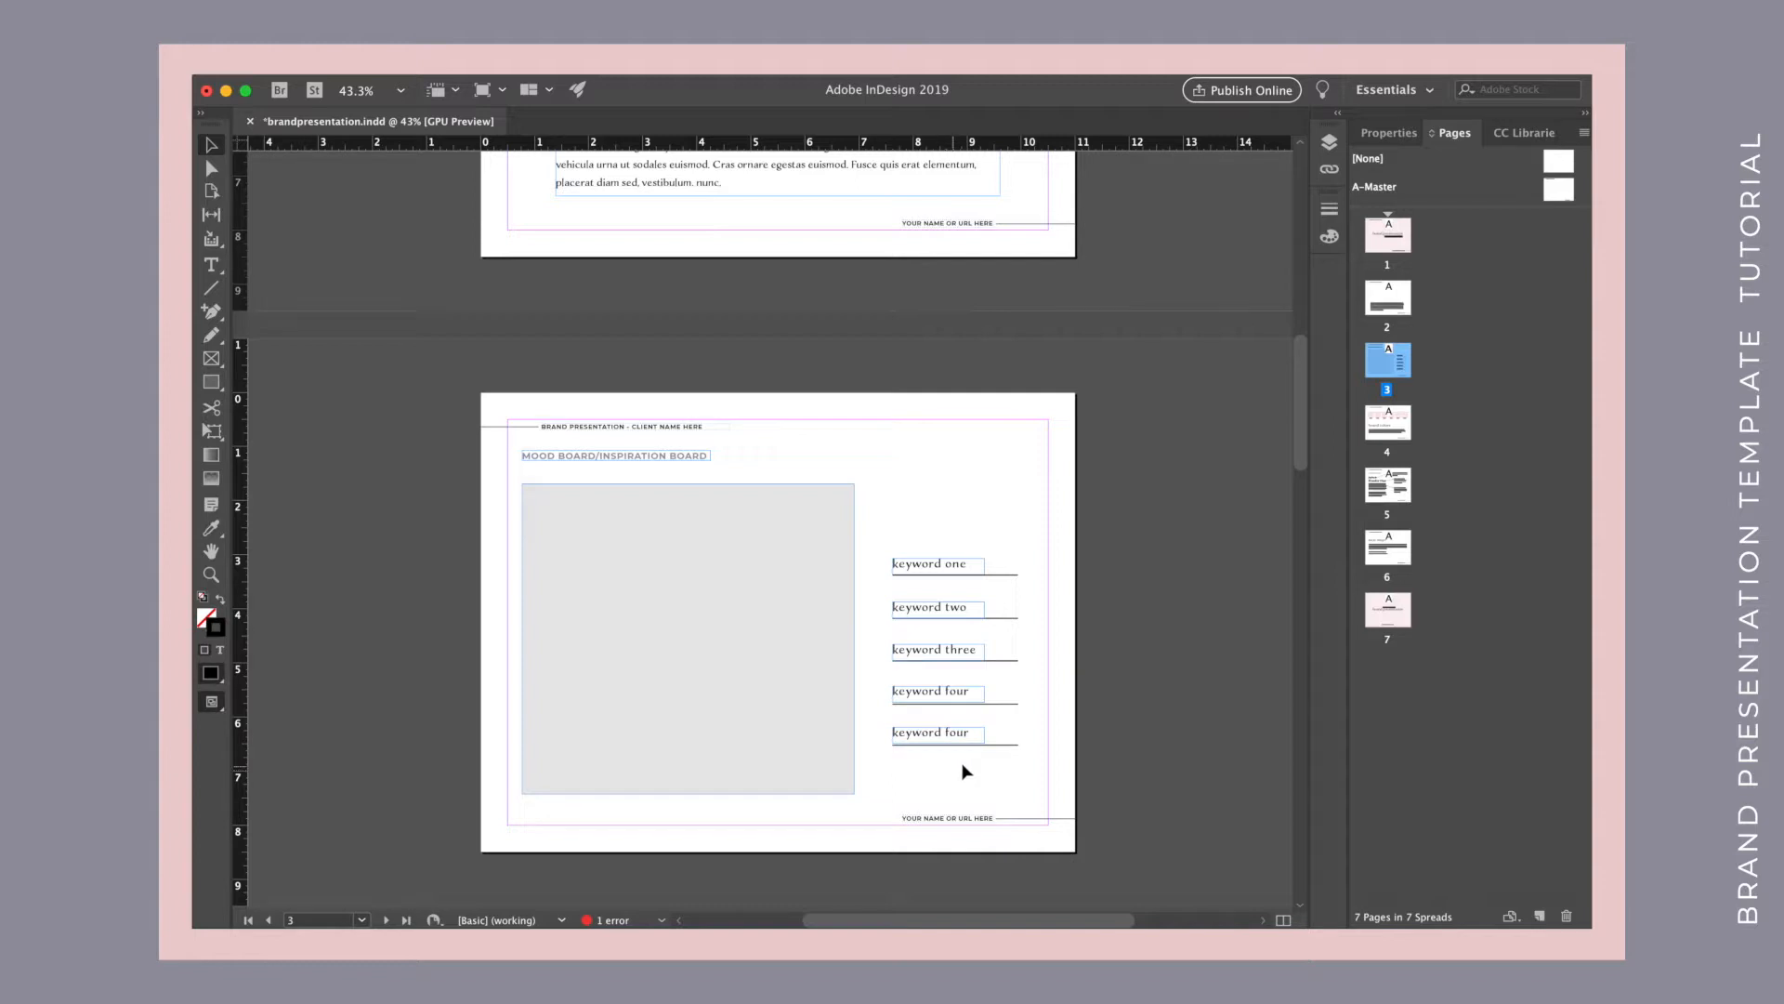
click(932, 732)
key(Delete)
Go to page 4 and select the brand color swatches and a hex code label.
scroll(929, 725, down, 10)
scroll(933, 731, down, 2)
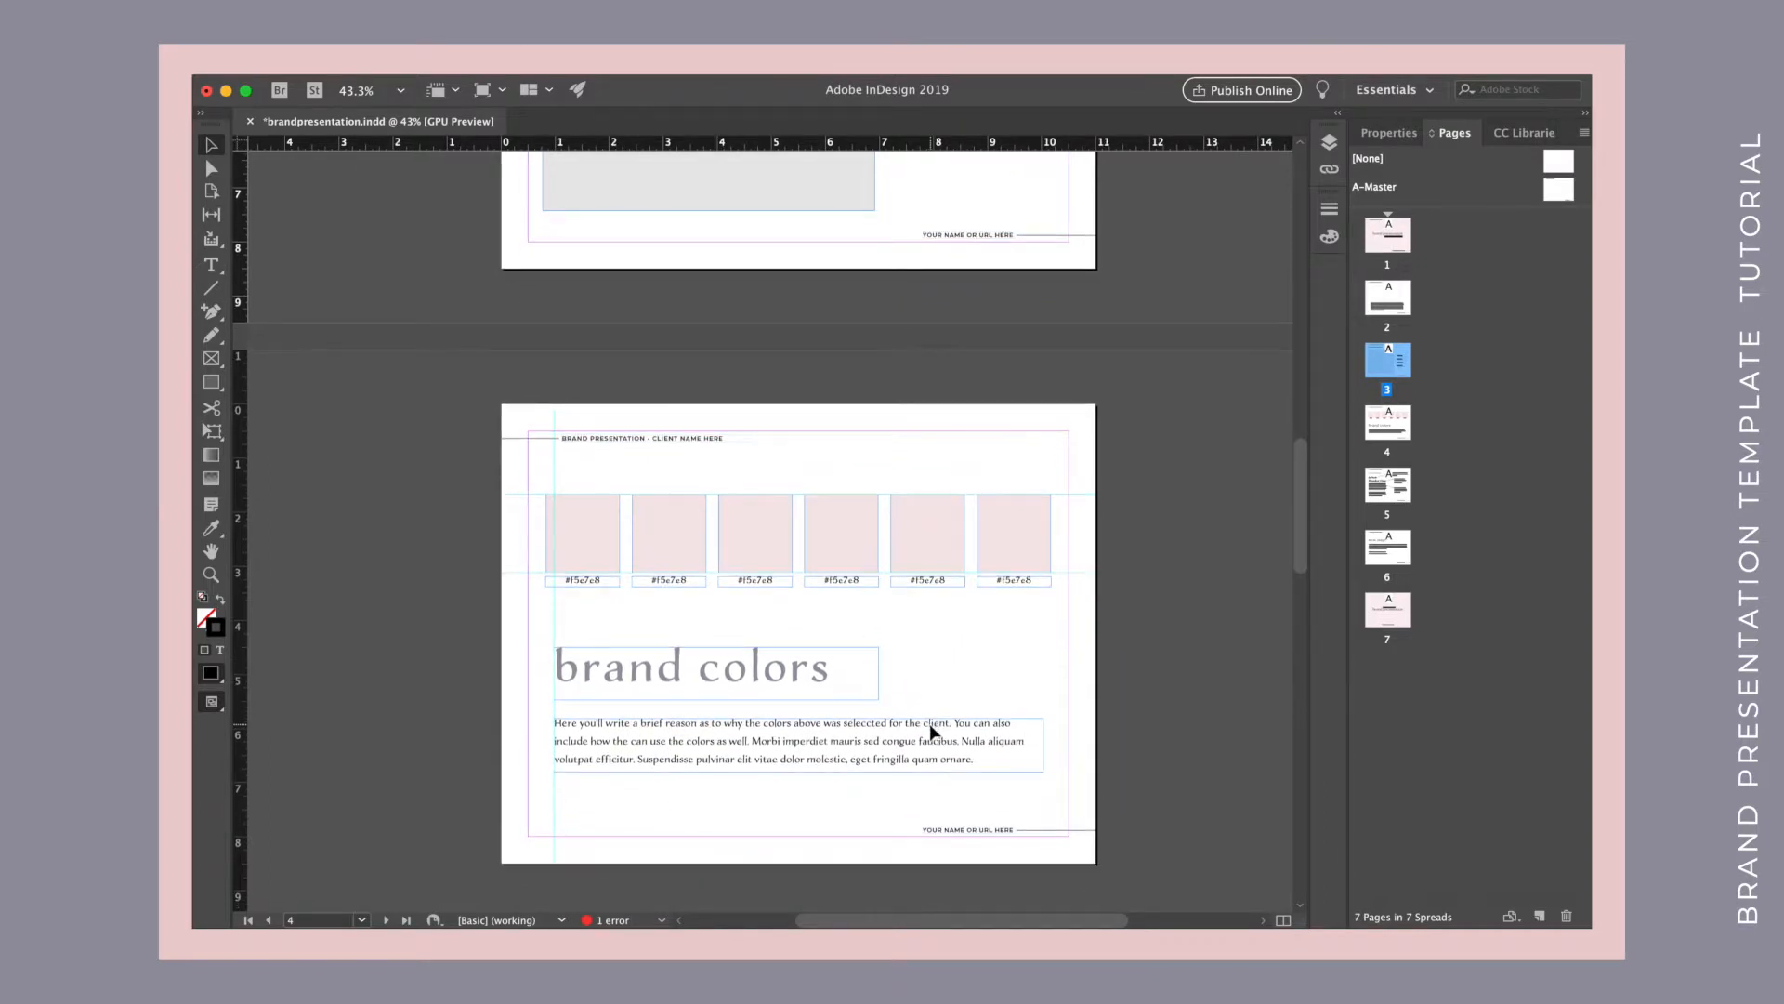
scroll(932, 732, down, 1)
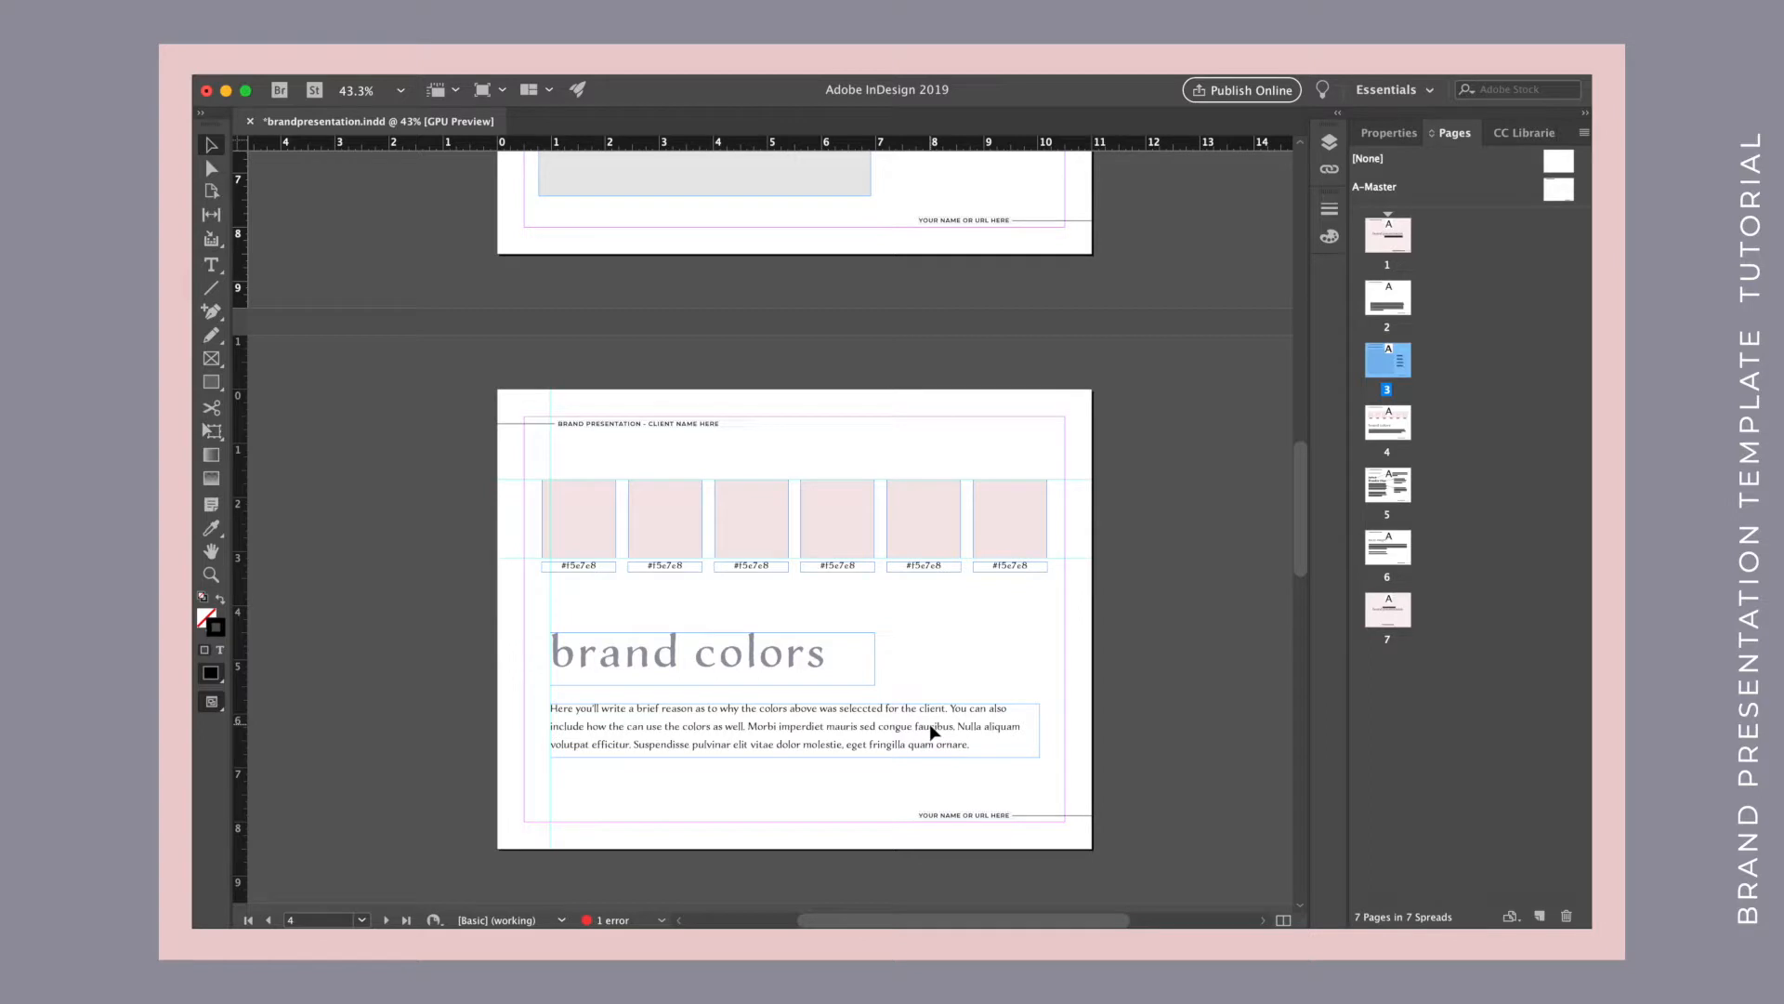
click(595, 526)
click(666, 522)
click(774, 530)
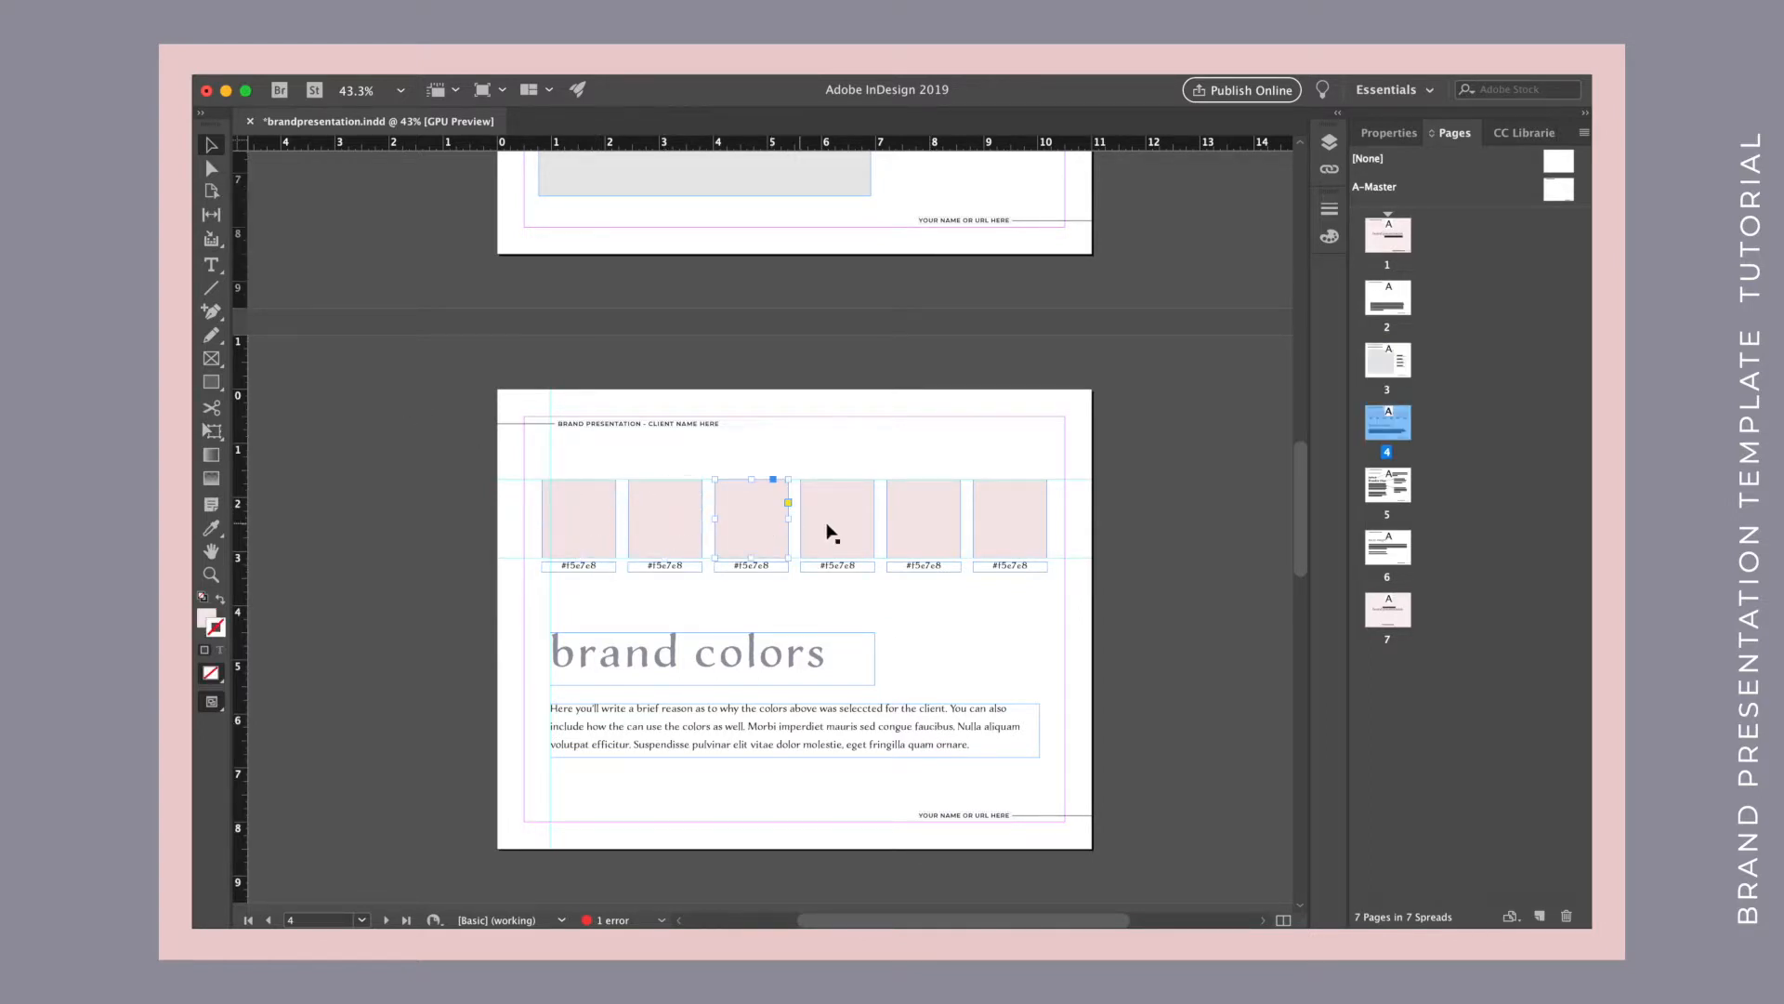
click(764, 566)
Review pages 5 to 7 with the font pairings, next steps and closing layouts.
scroll(991, 673, down, 10)
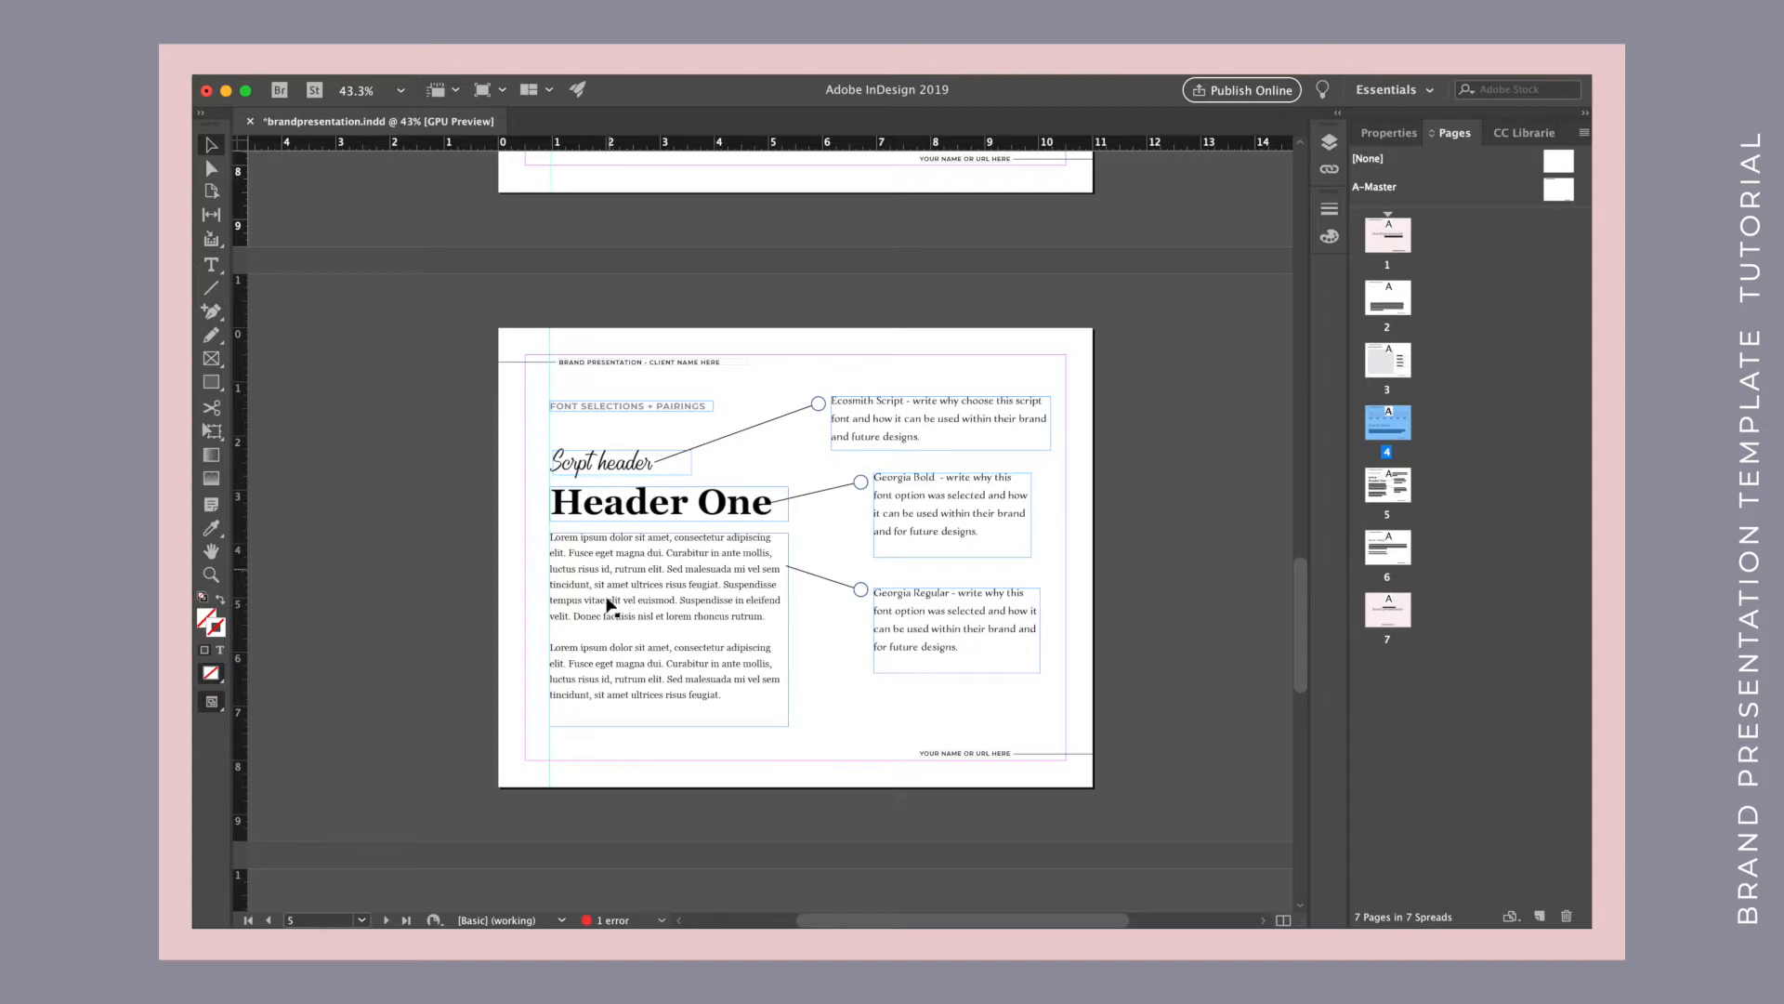
click(913, 446)
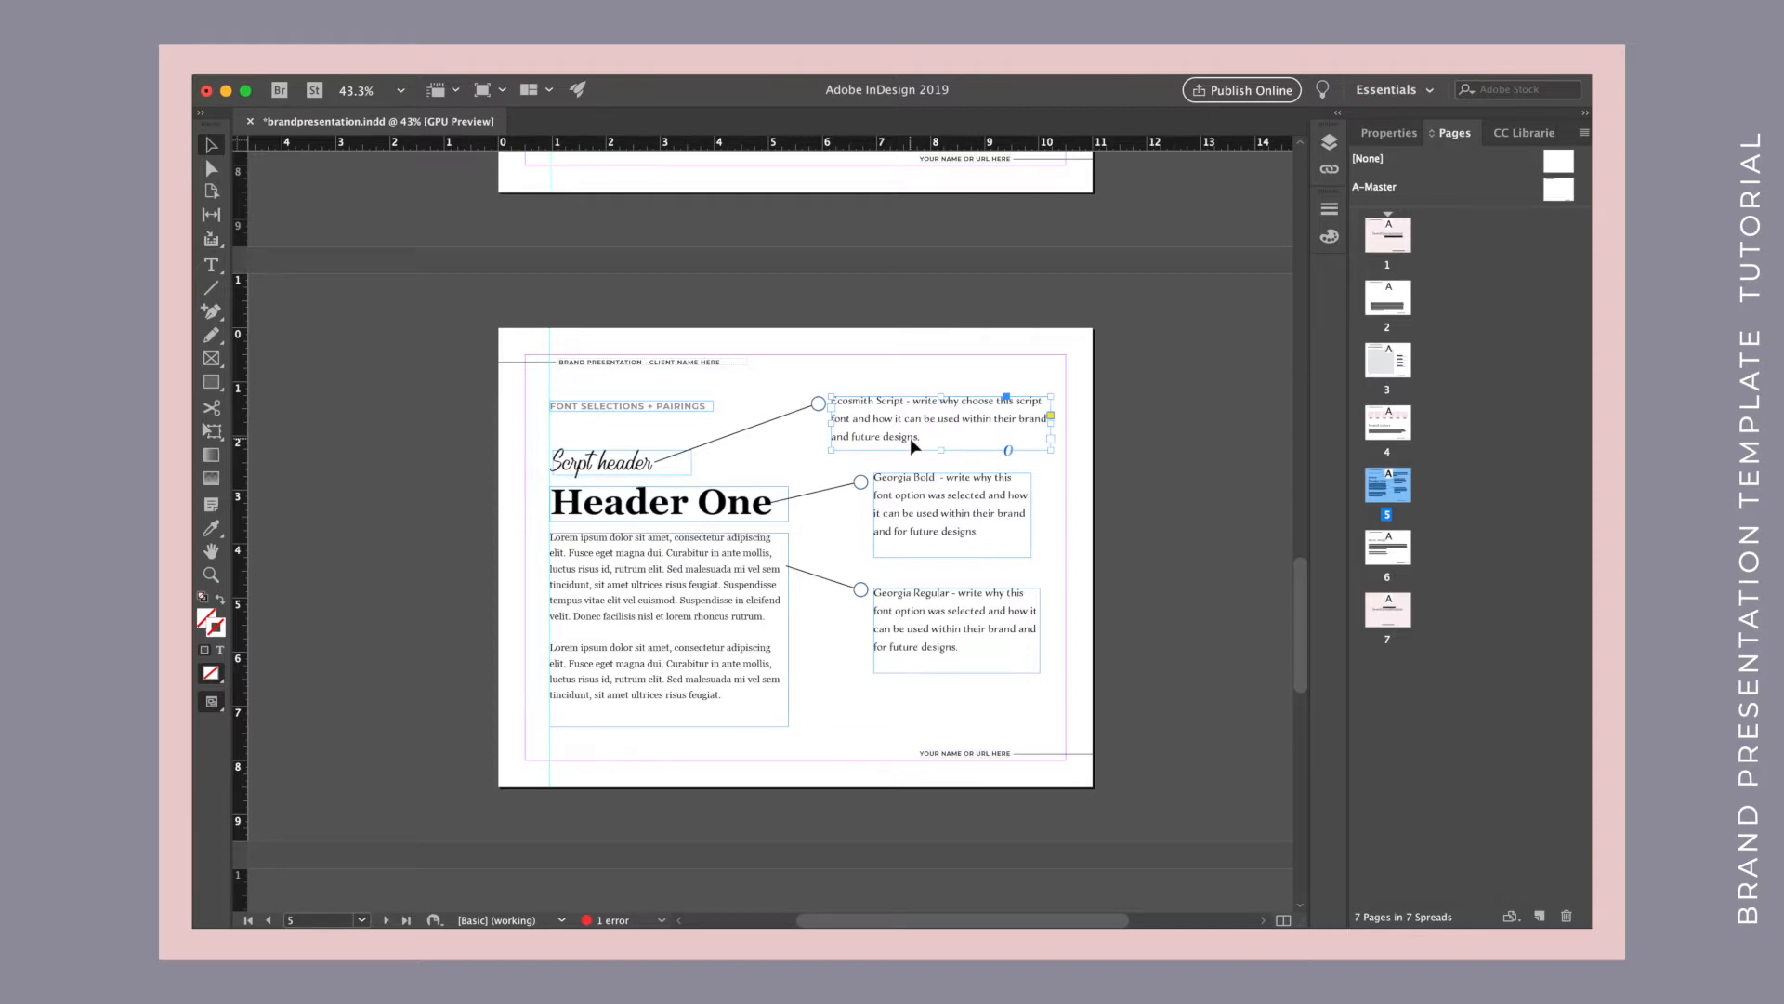
scroll(955, 575, down, 10)
scroll(956, 575, down, 1)
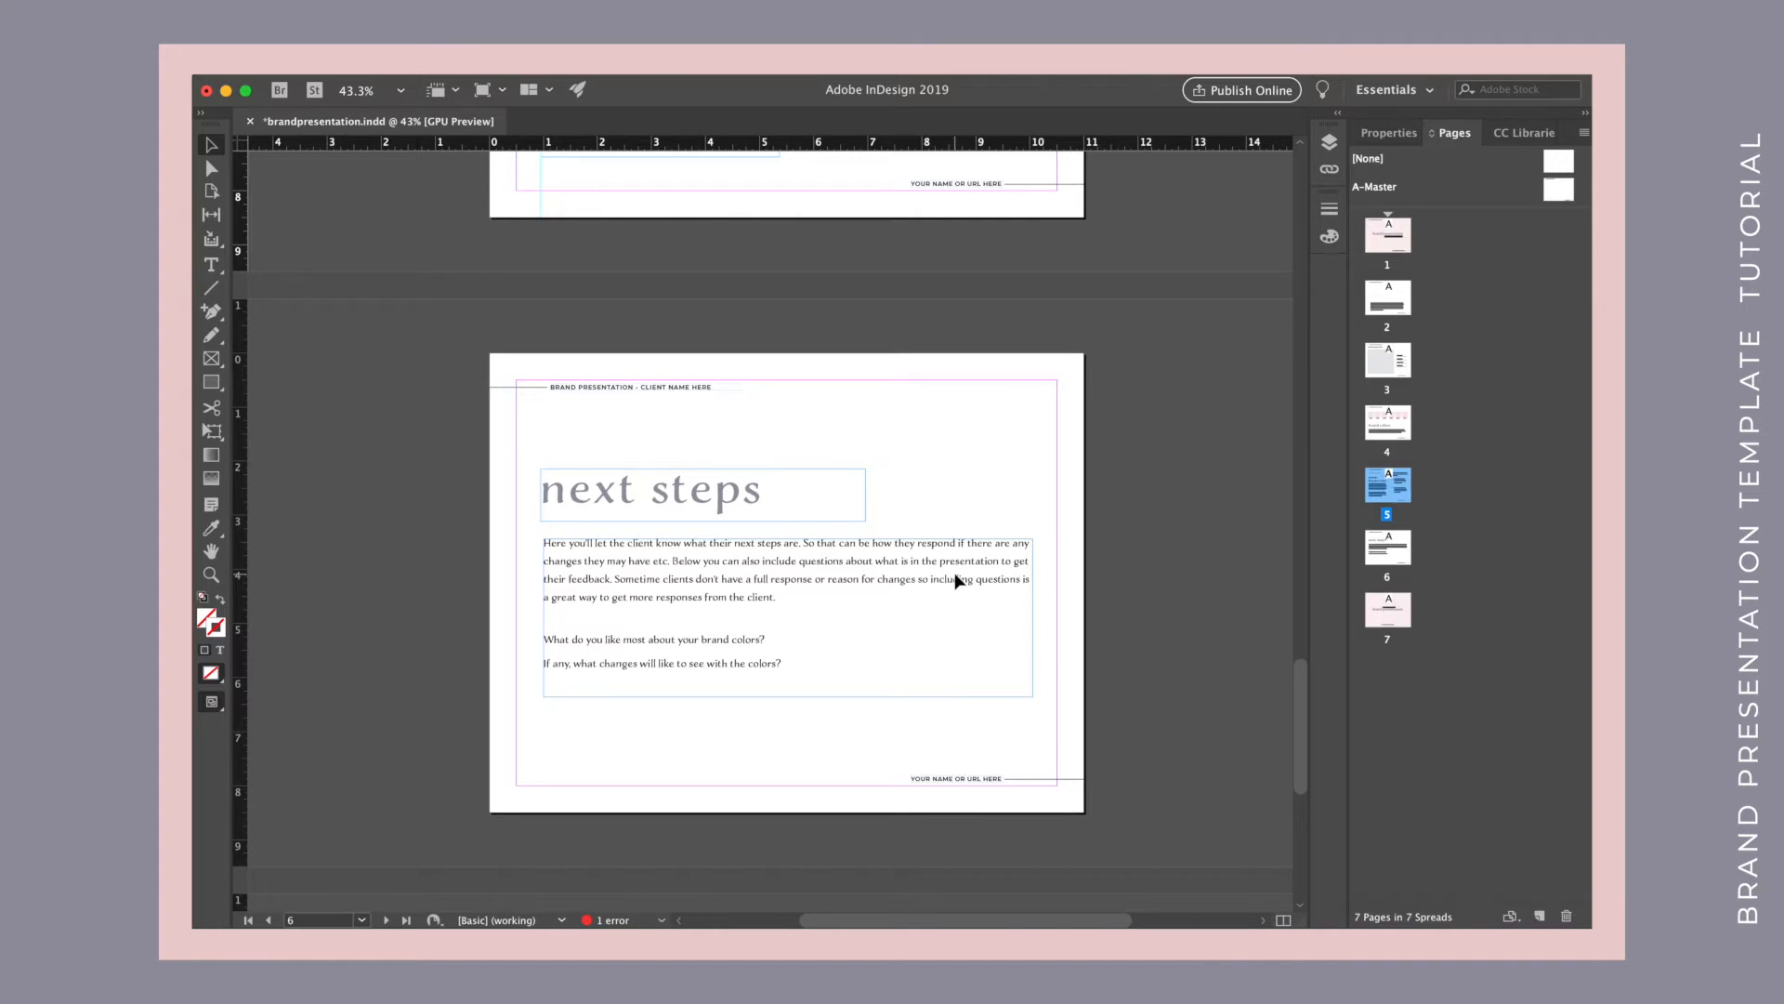
scroll(955, 578, down, 10)
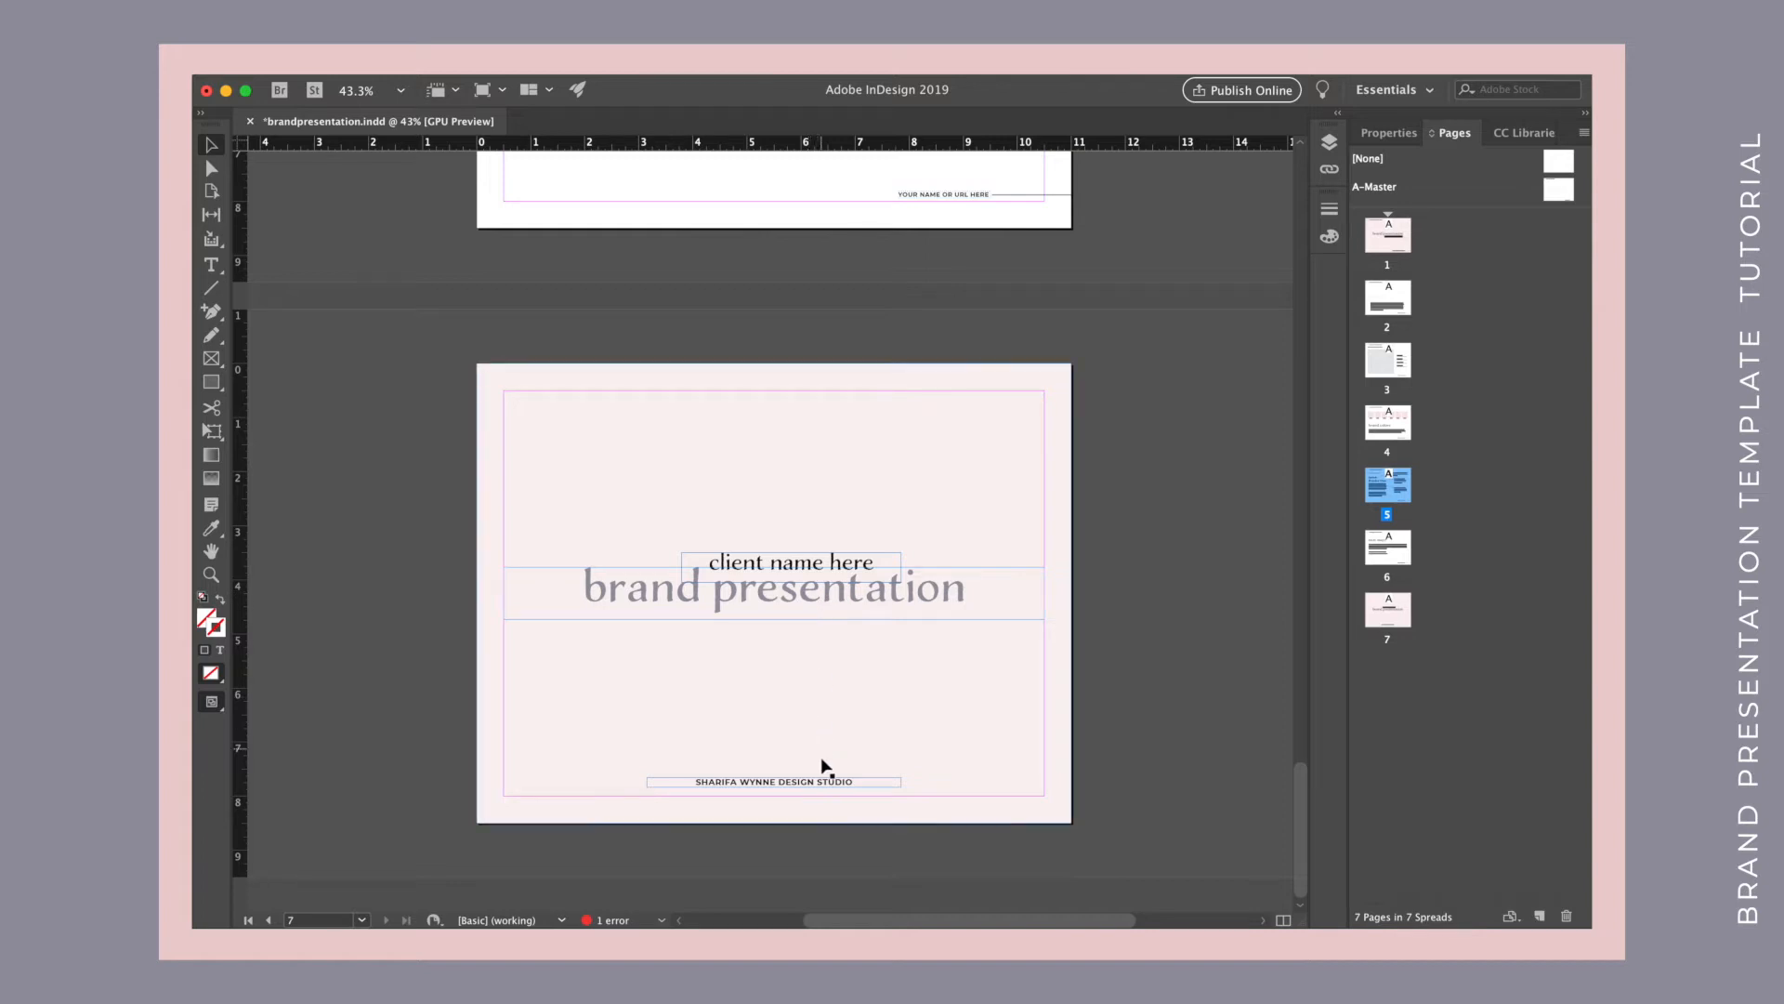
click(821, 789)
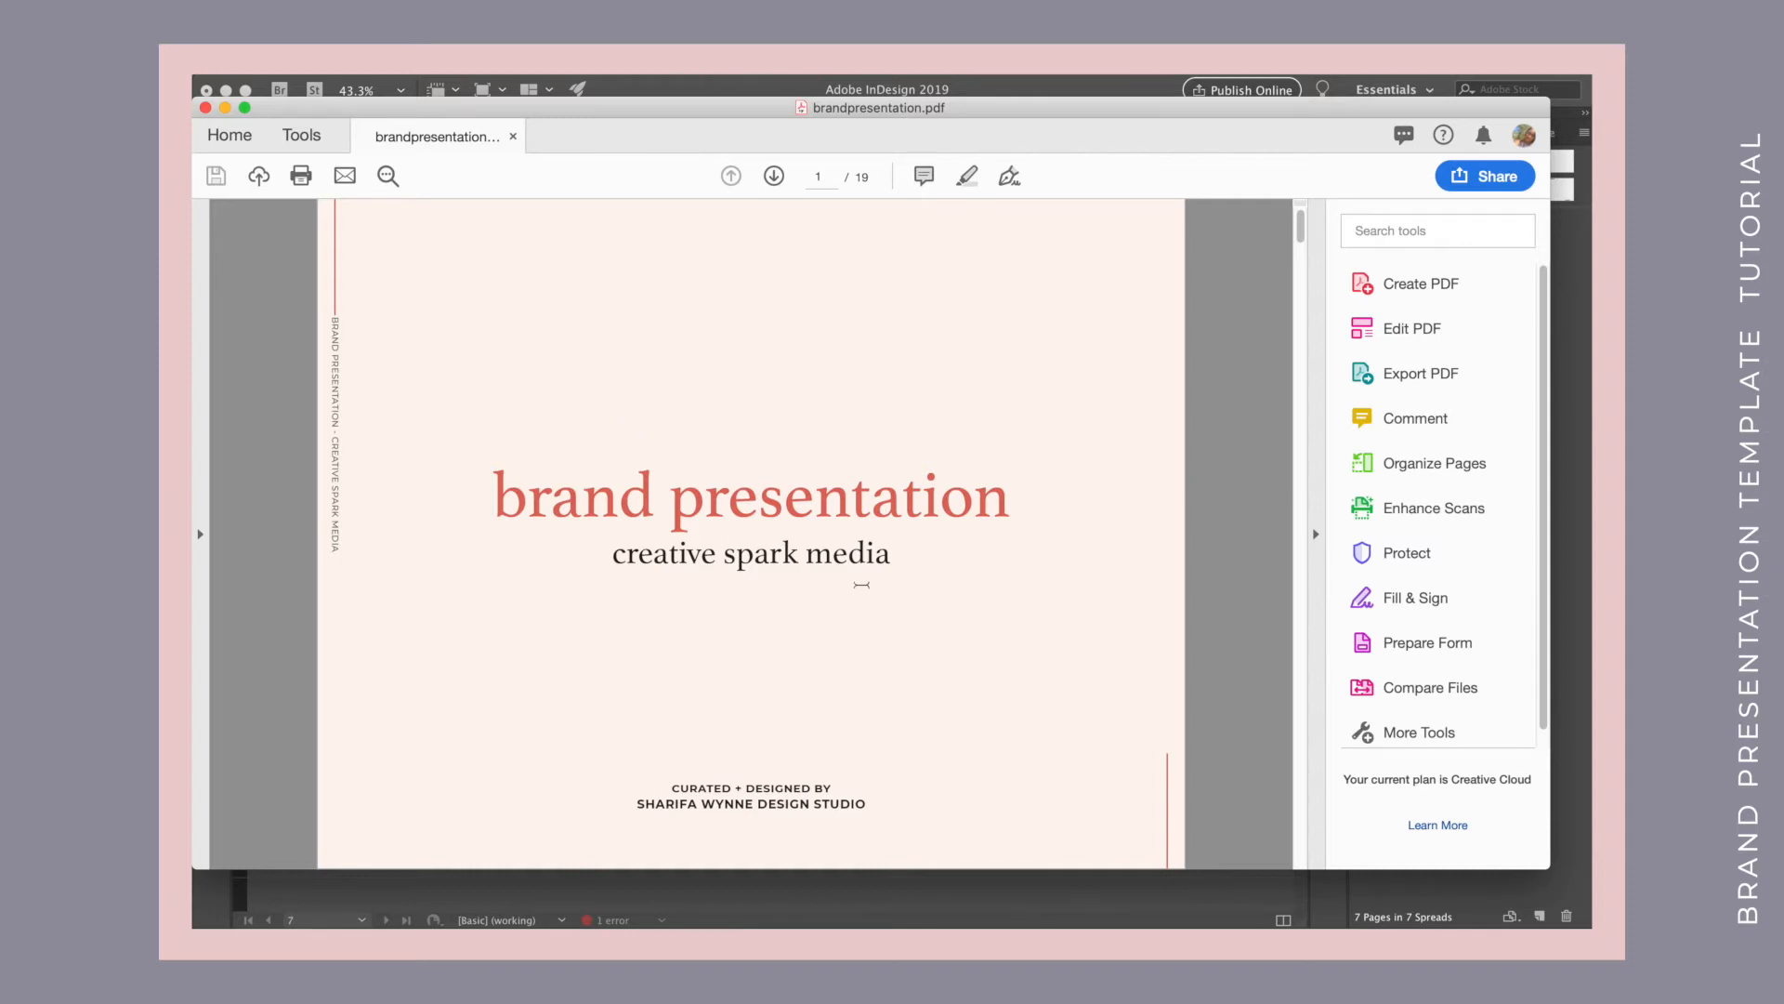
Switch to the exported brandpresentation.pdf and page through the finished presentation to the last page.
scroll(985, 664, down, 1)
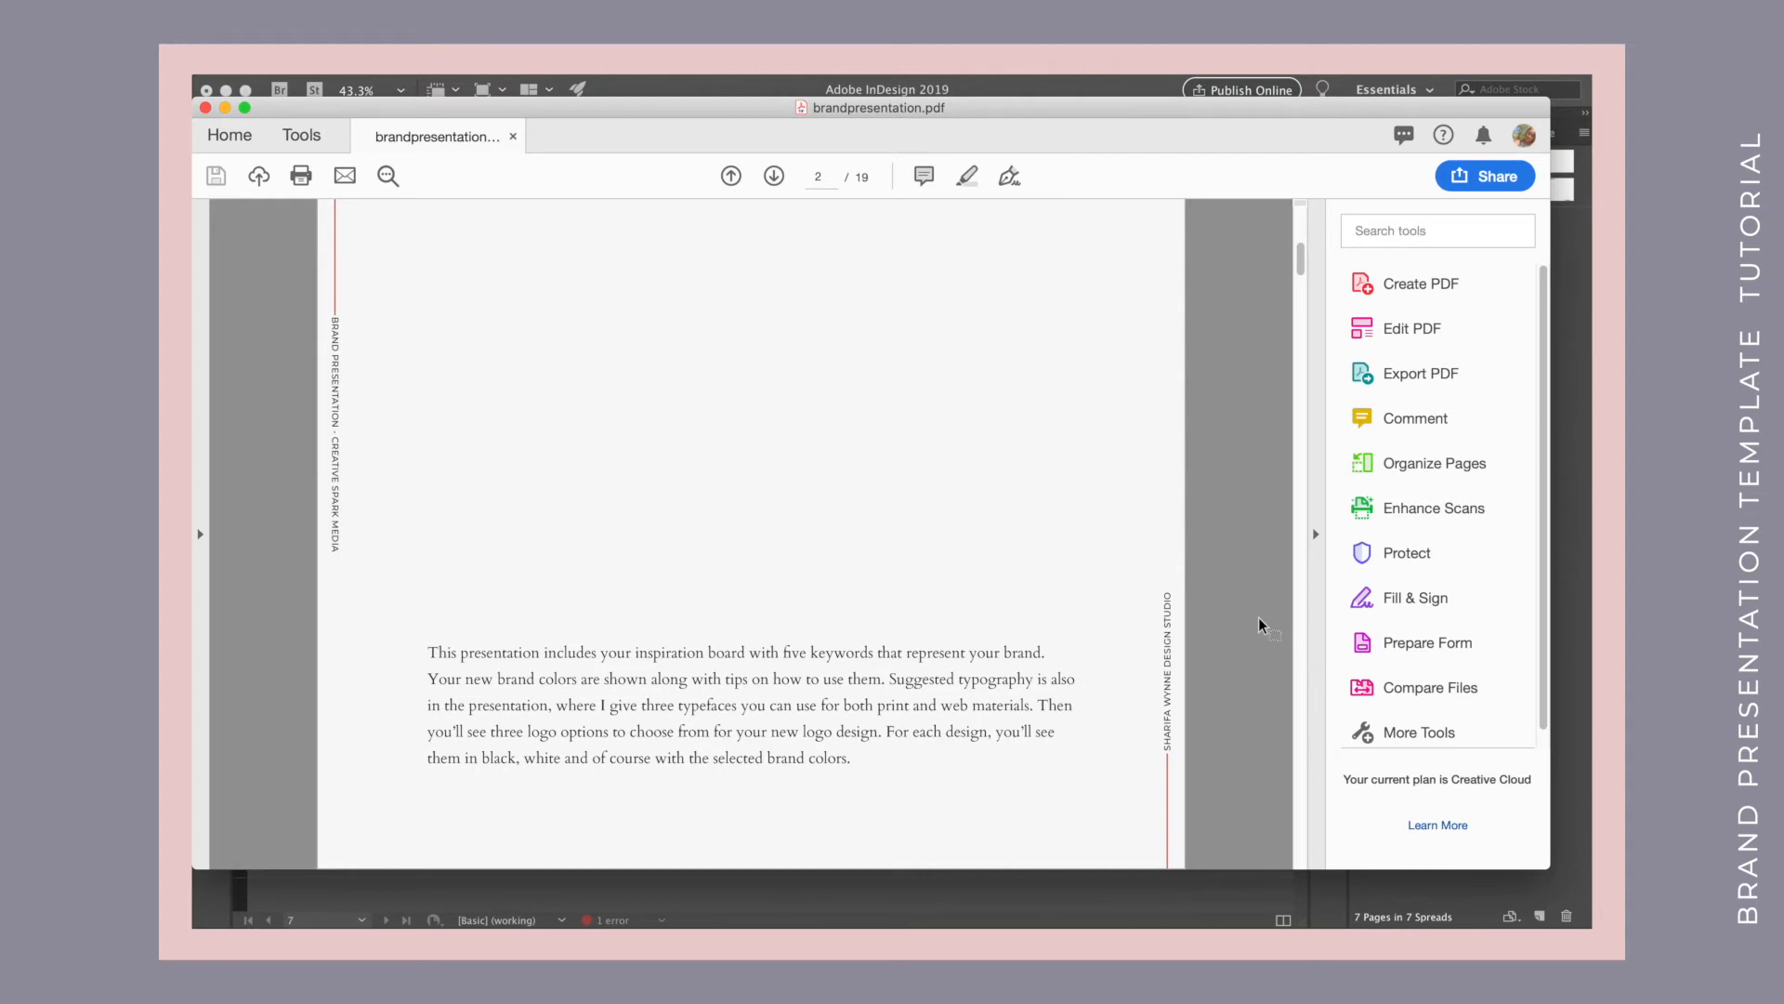
scroll(1261, 624, down, 1)
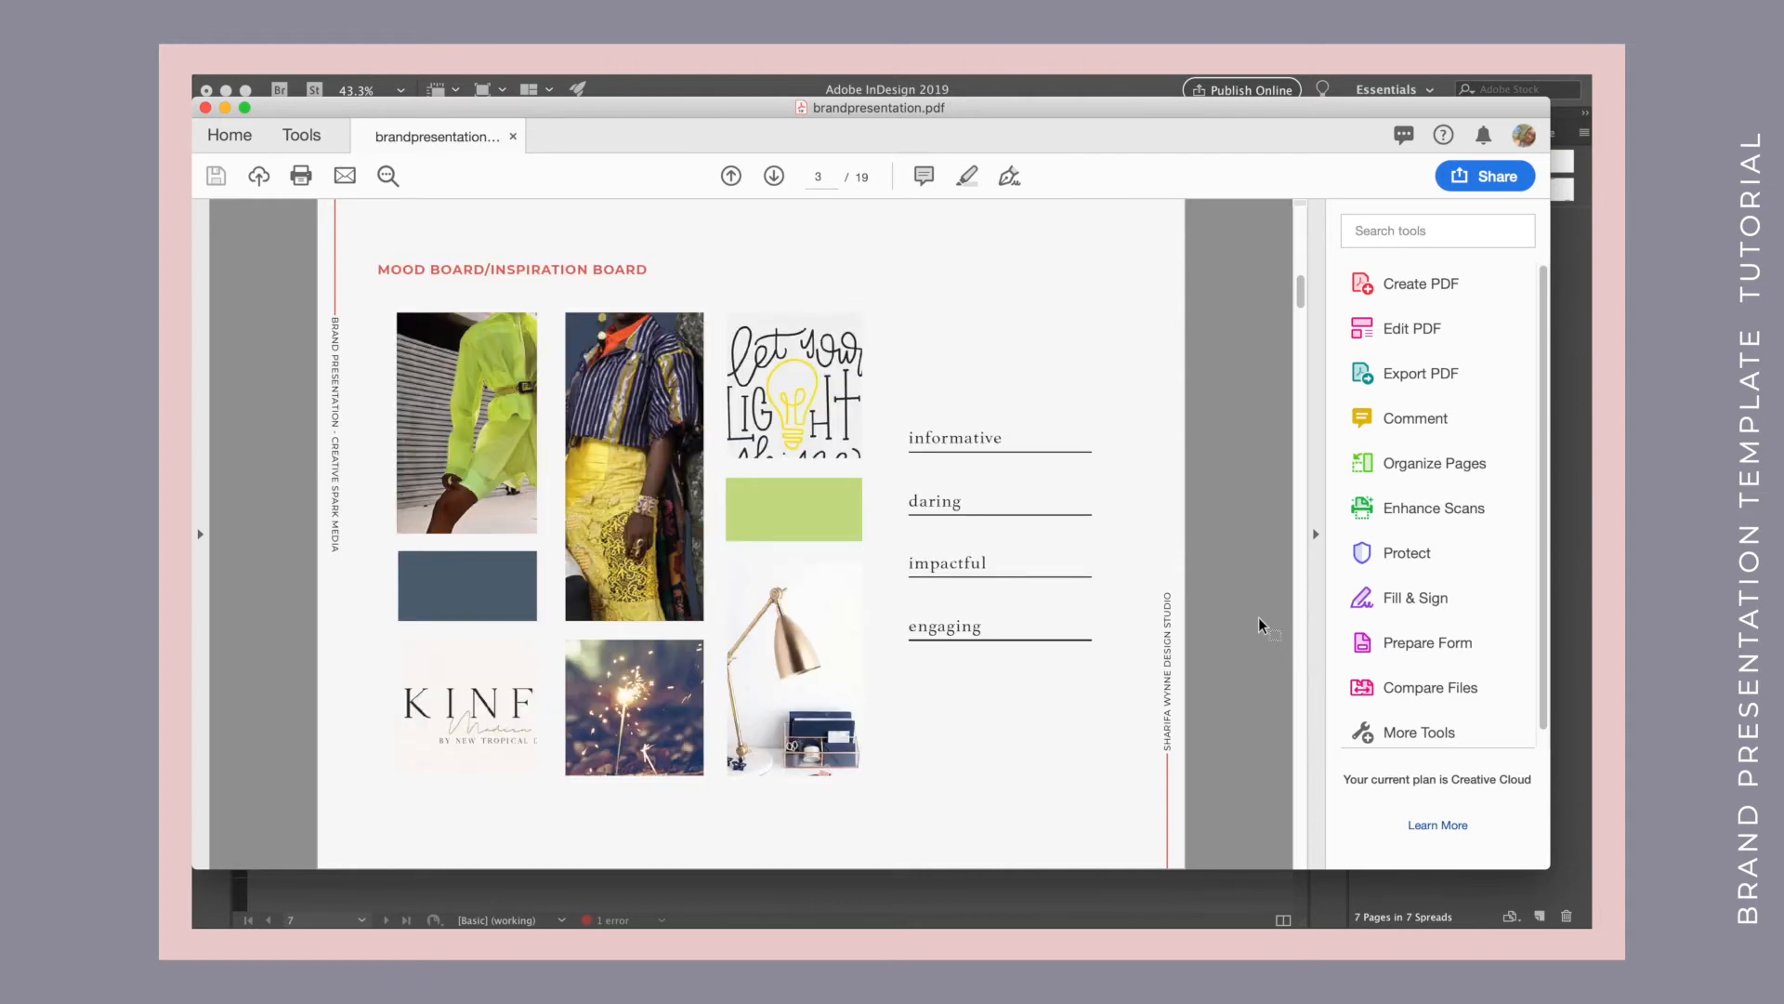
scroll(1262, 625, down, 1)
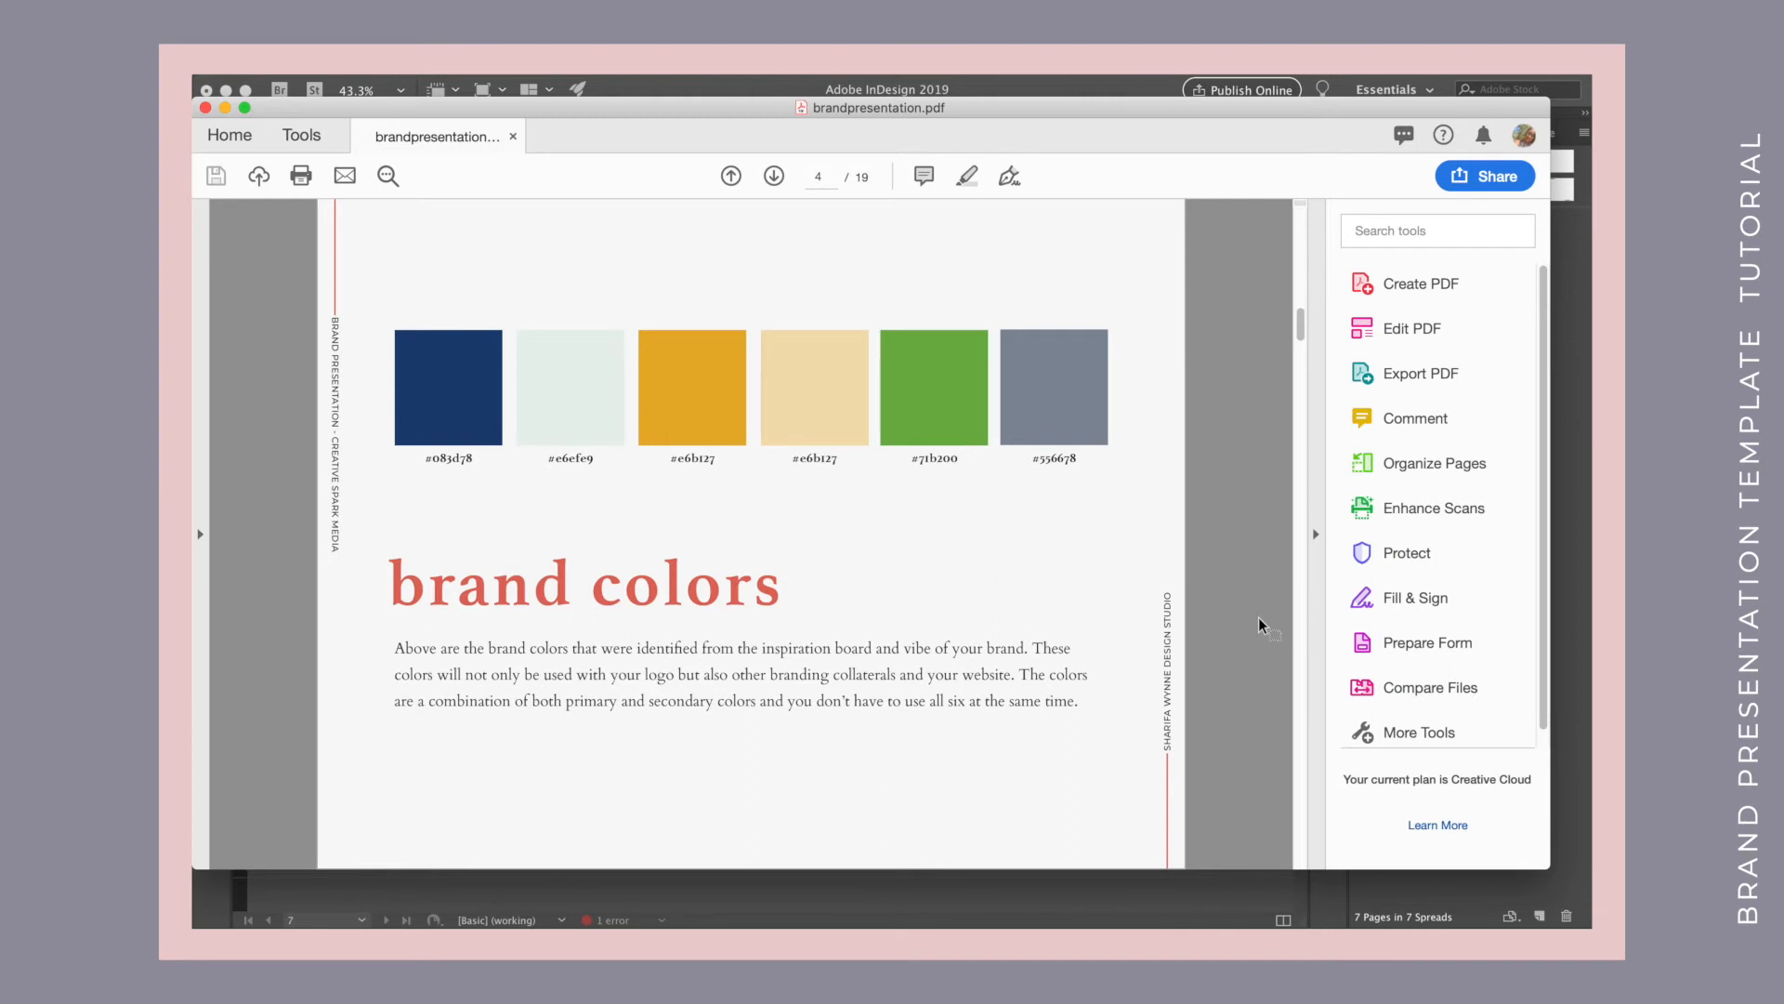
scroll(1261, 625, down, 1)
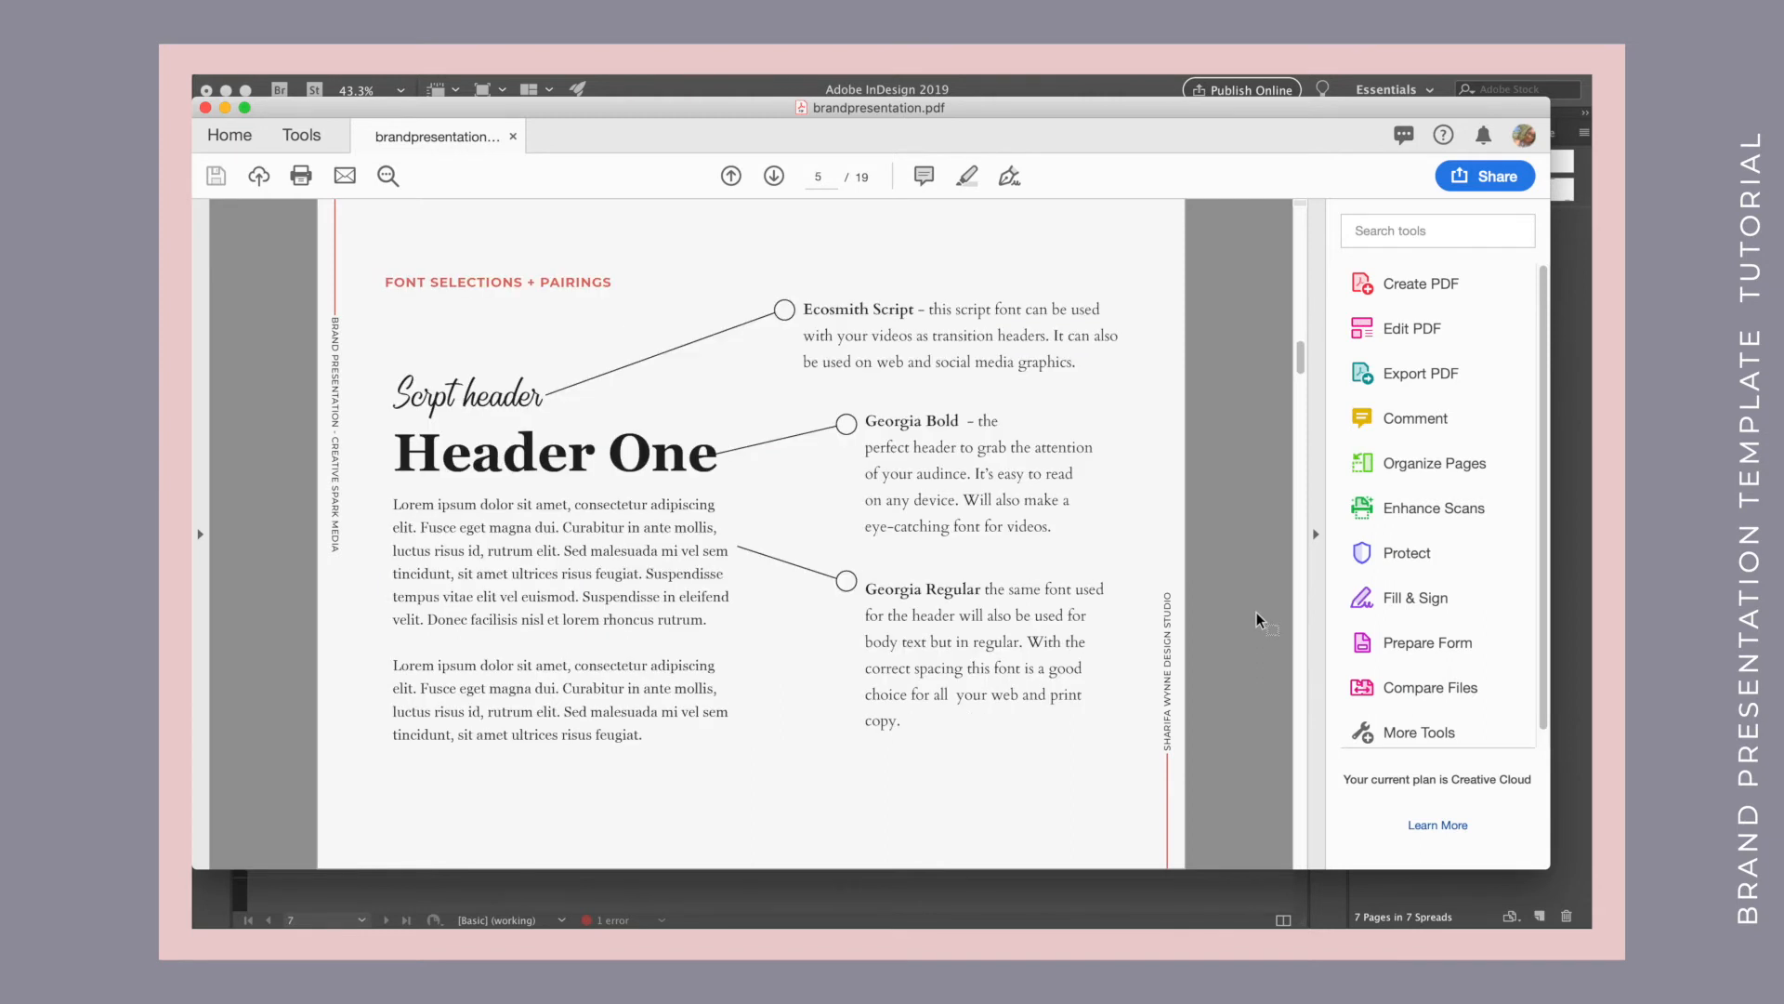
scroll(1261, 619, down, 1)
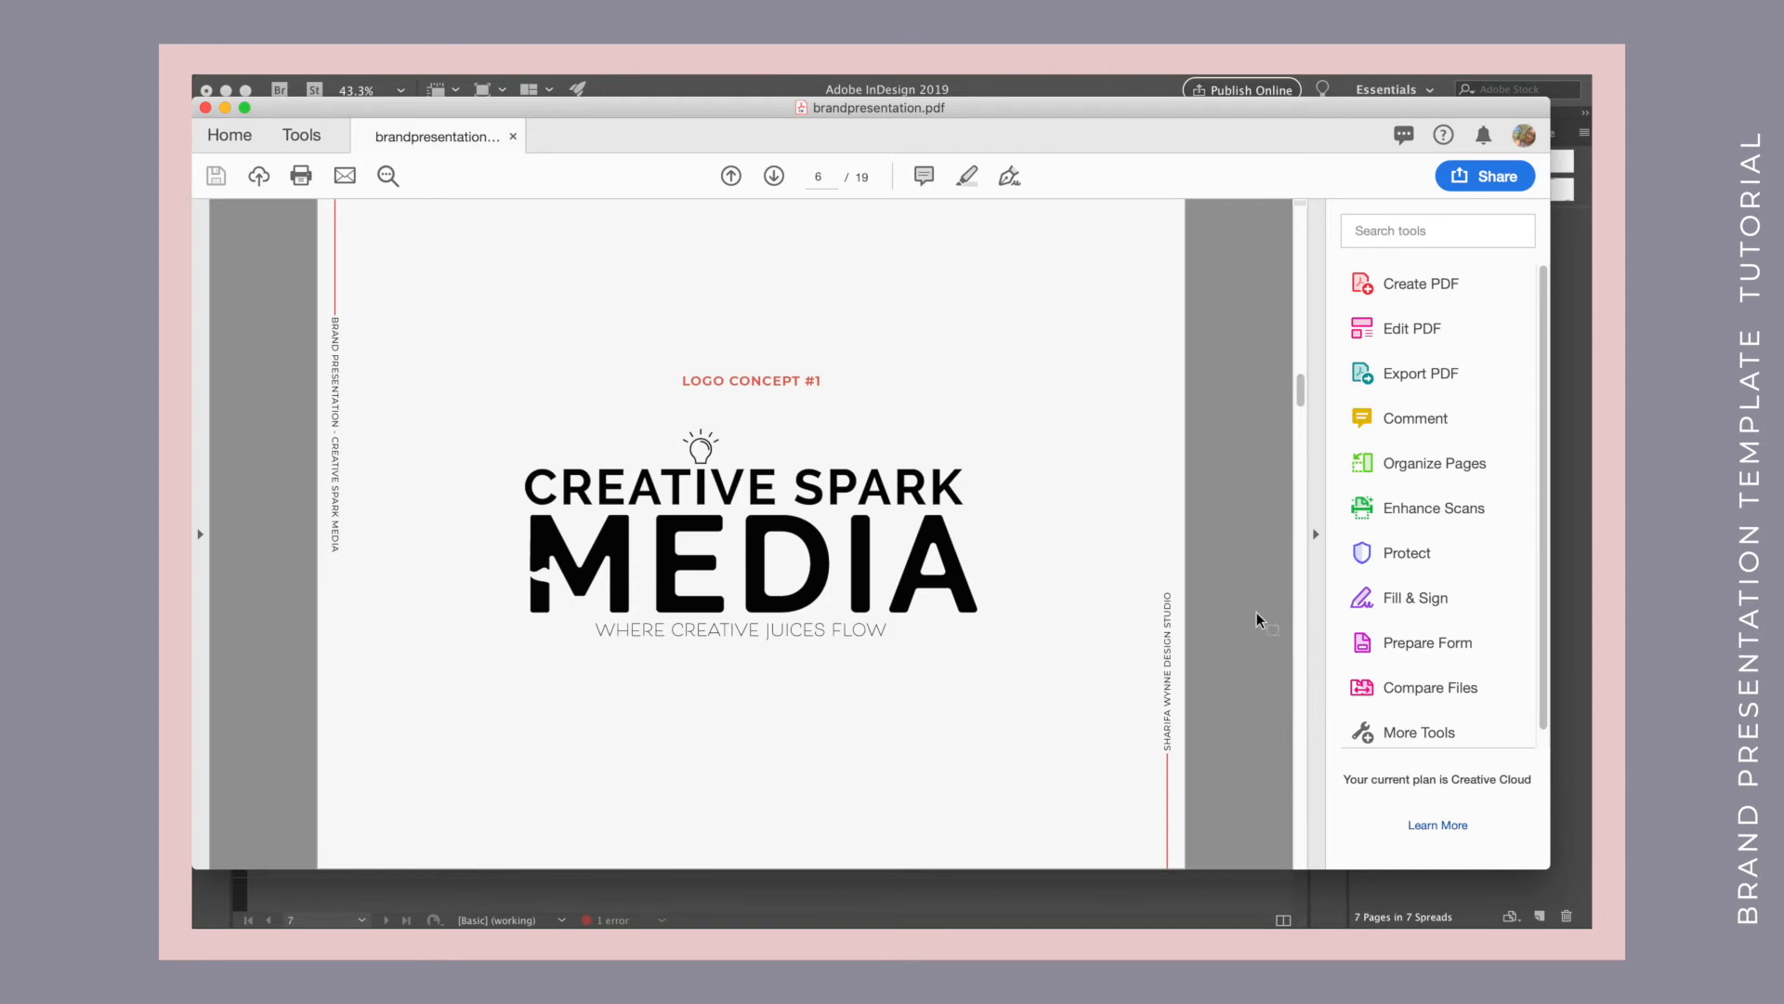
scroll(1261, 619, down, 2)
scroll(1262, 619, down, 2)
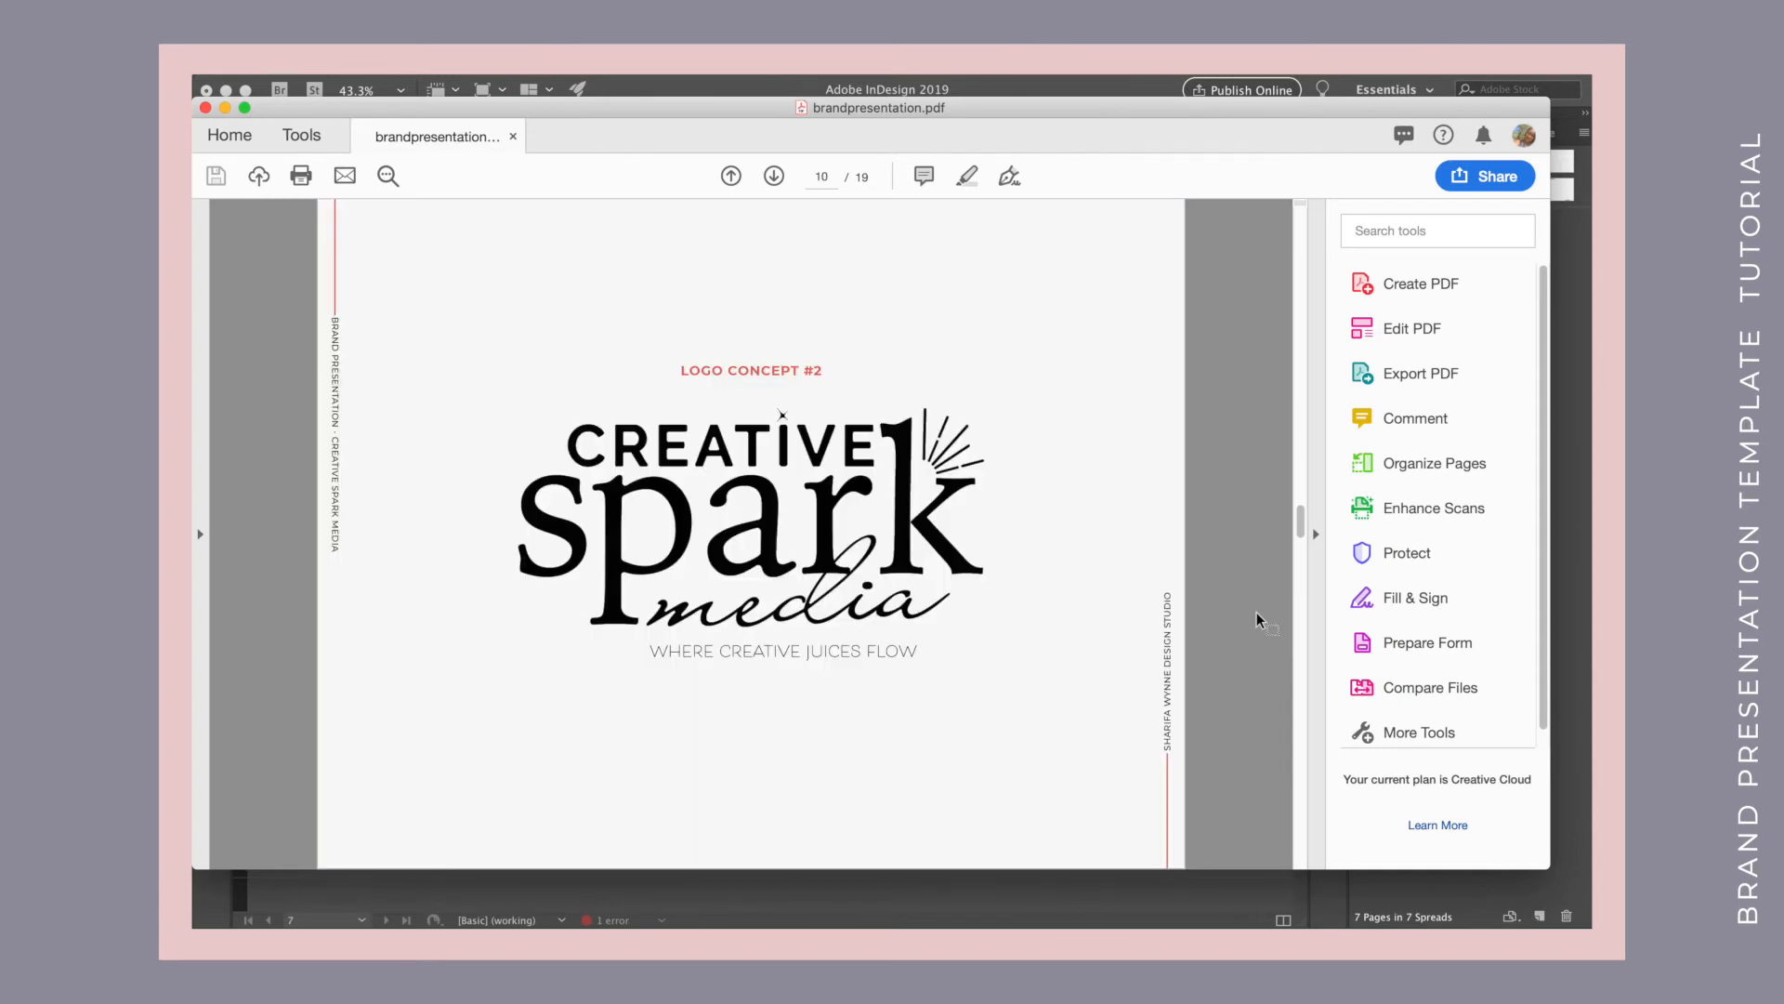
scroll(1262, 619, down, 4)
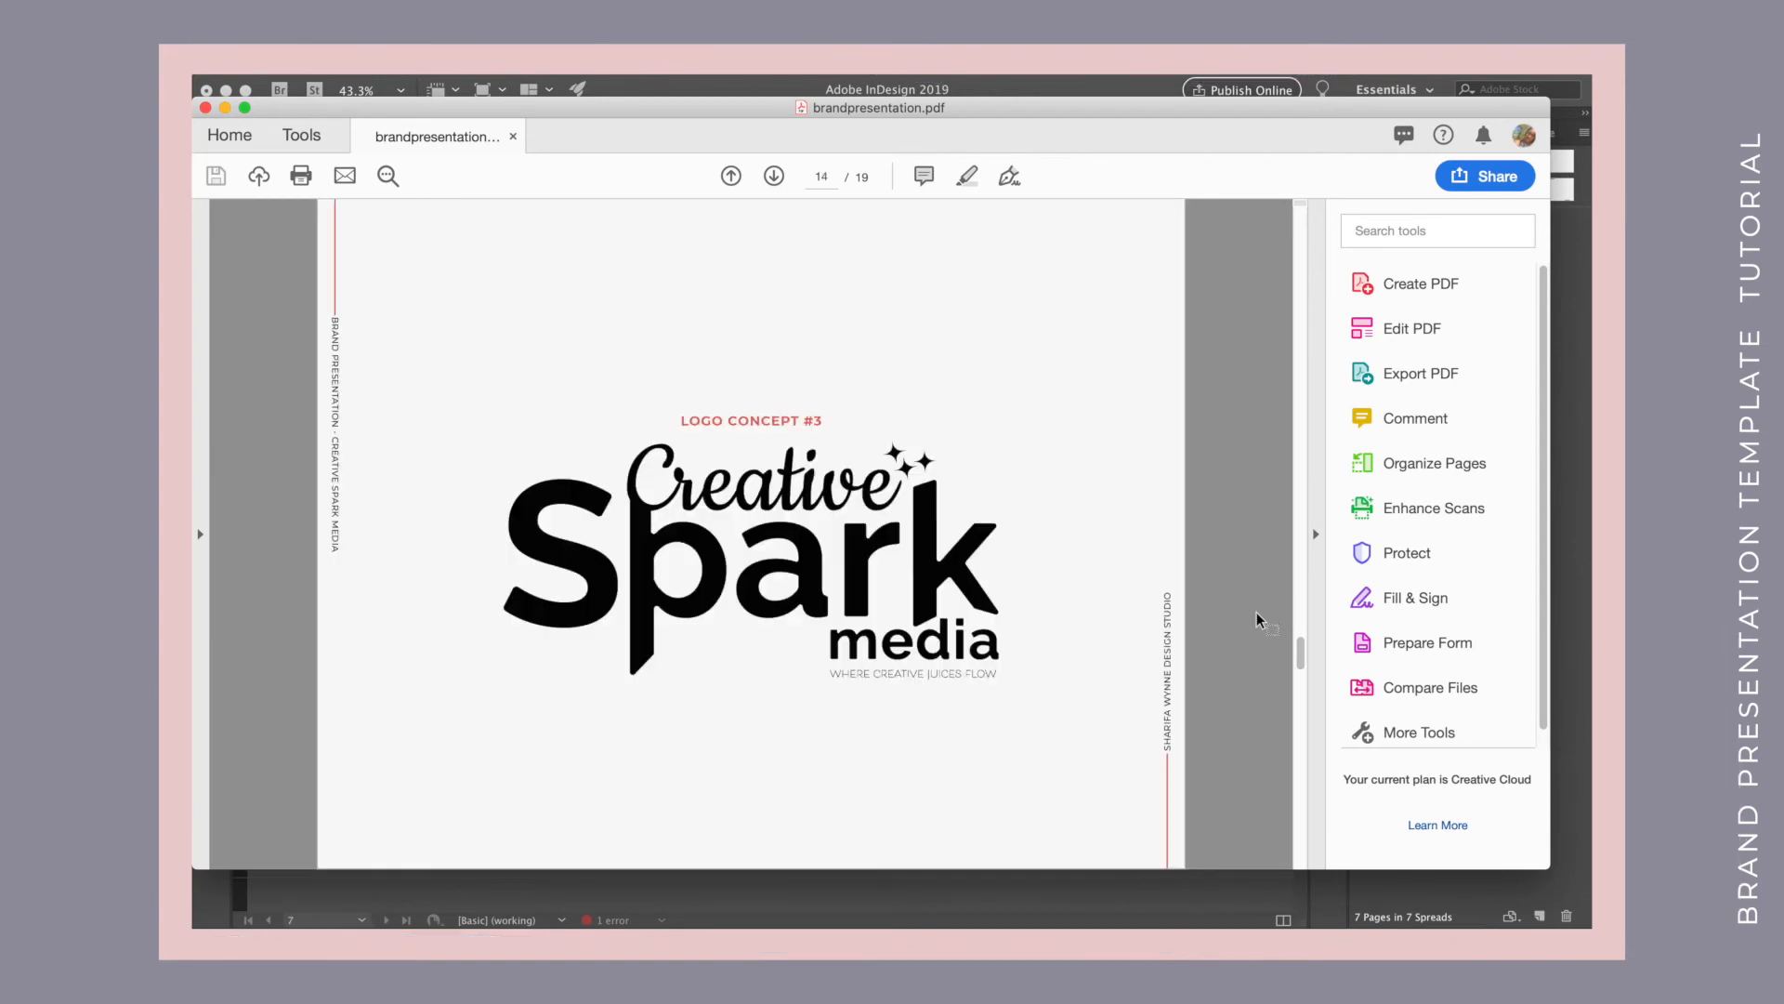
scroll(1261, 619, down, 1)
scroll(1262, 619, down, 2)
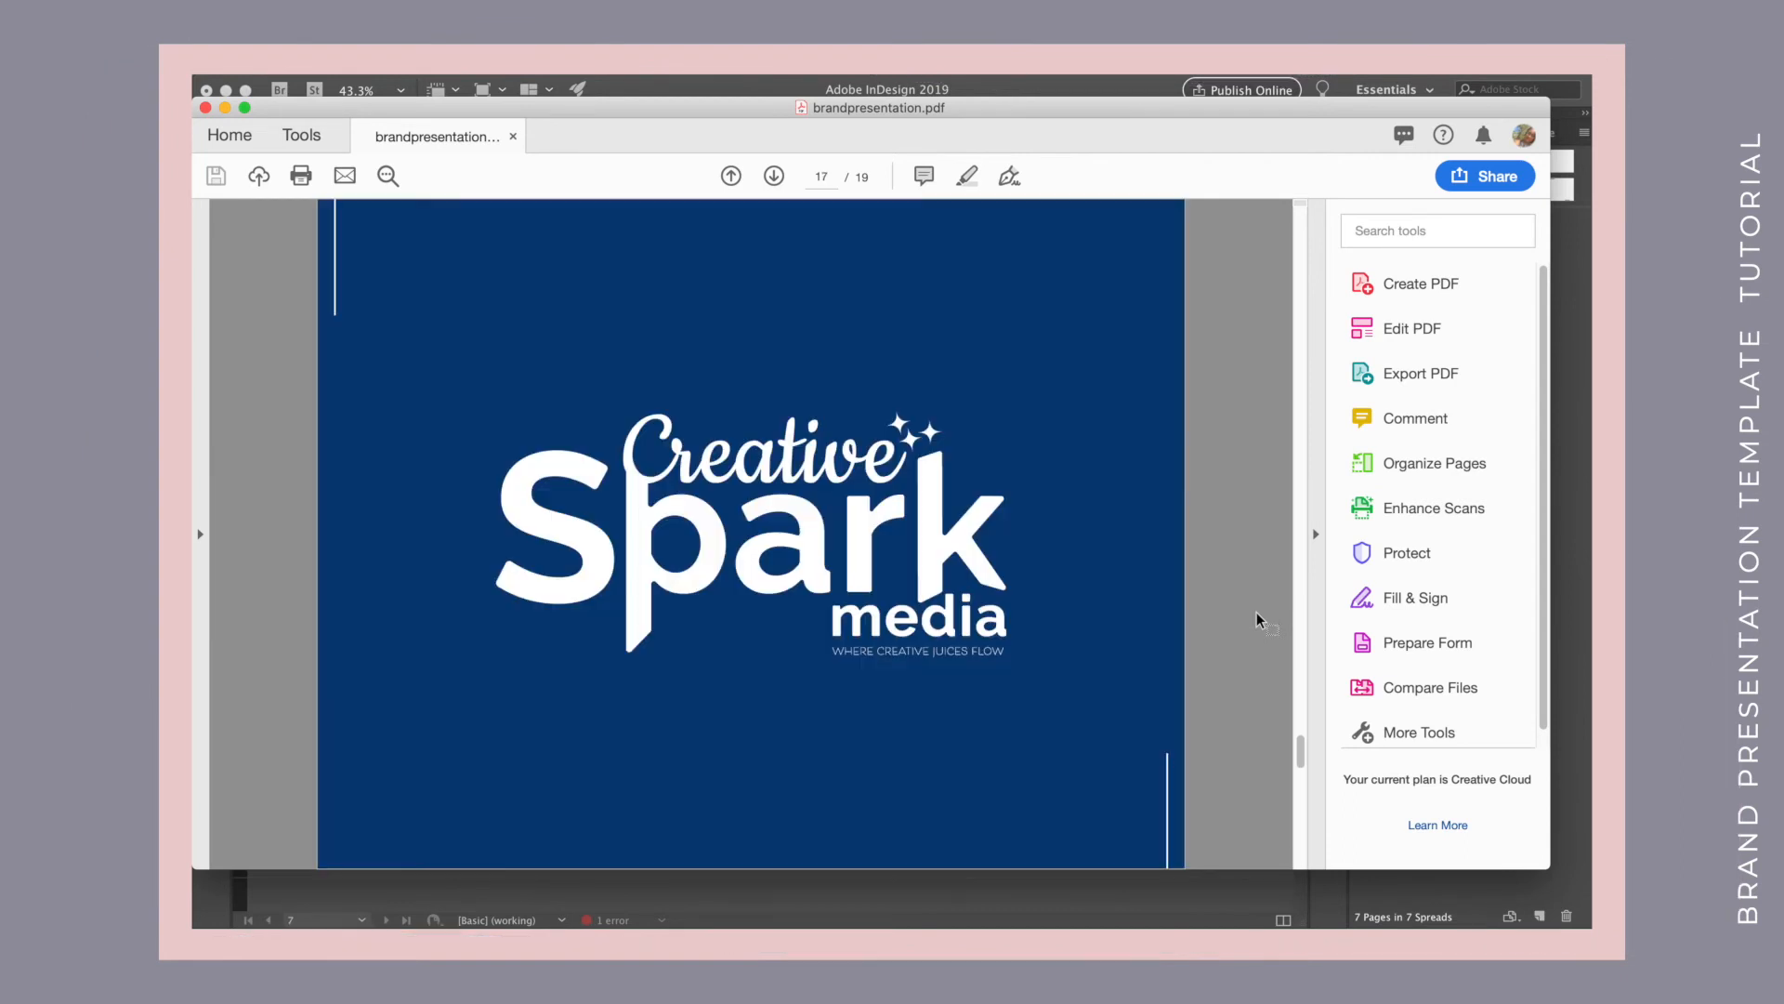
scroll(1261, 619, down, 1)
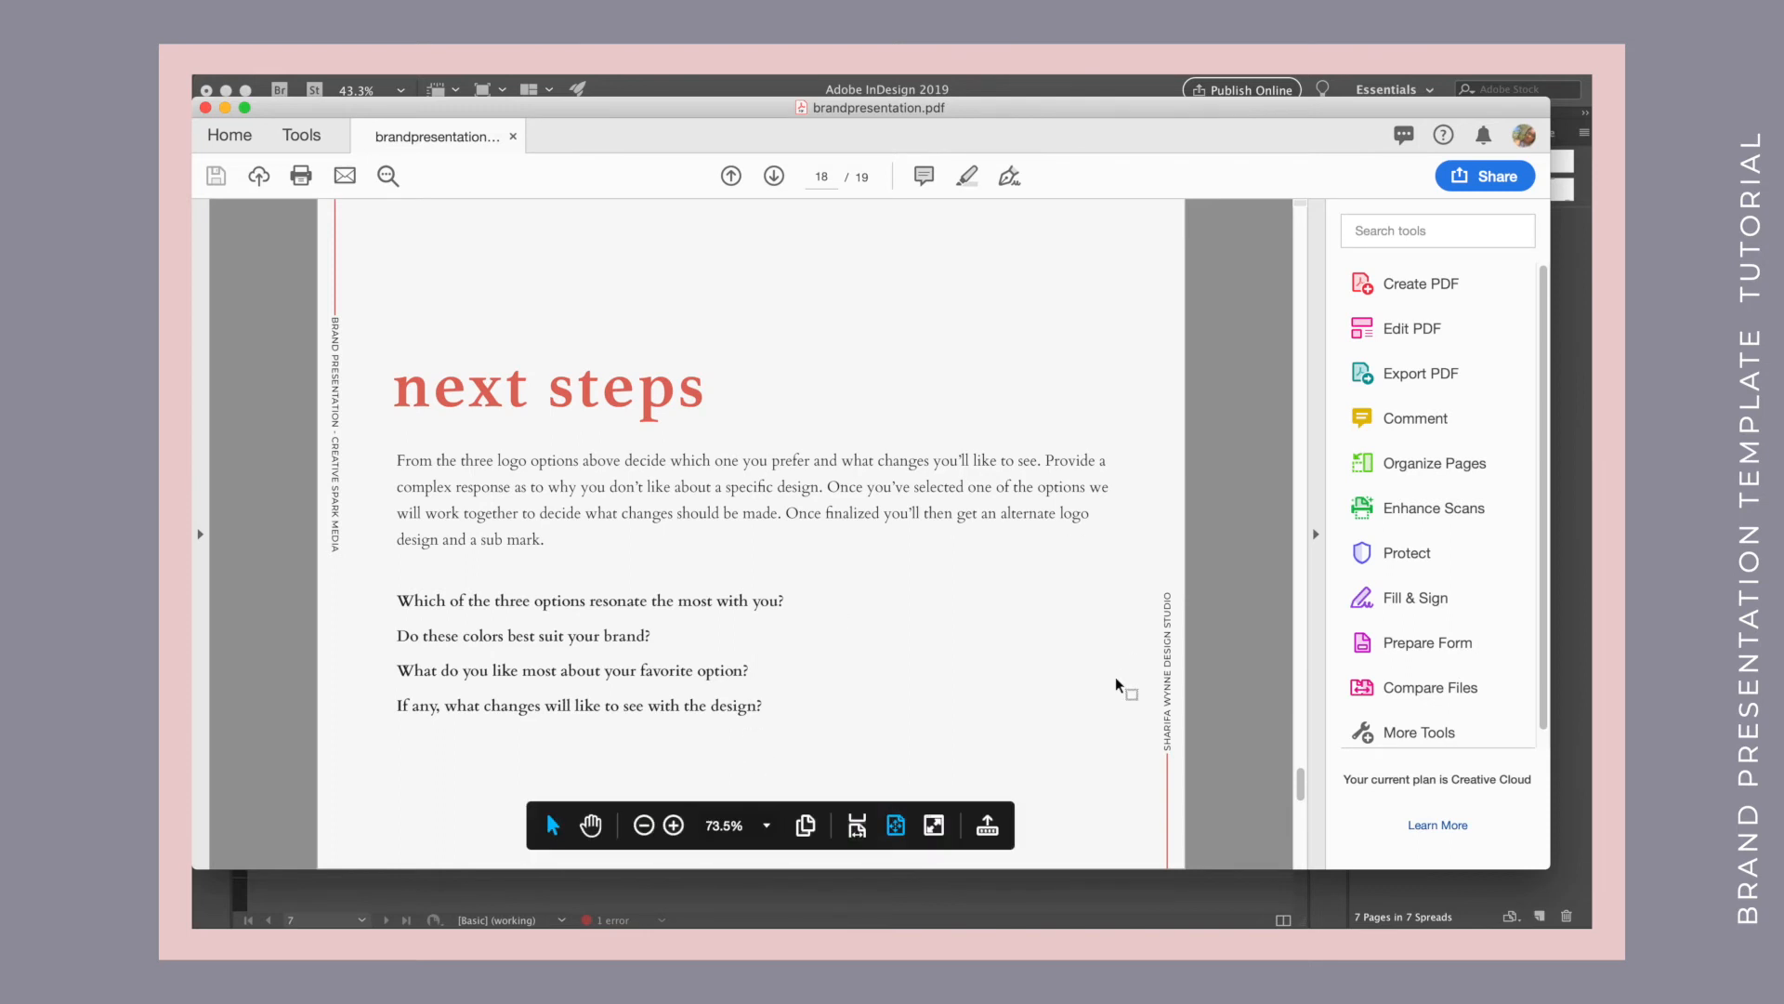
key(Right)
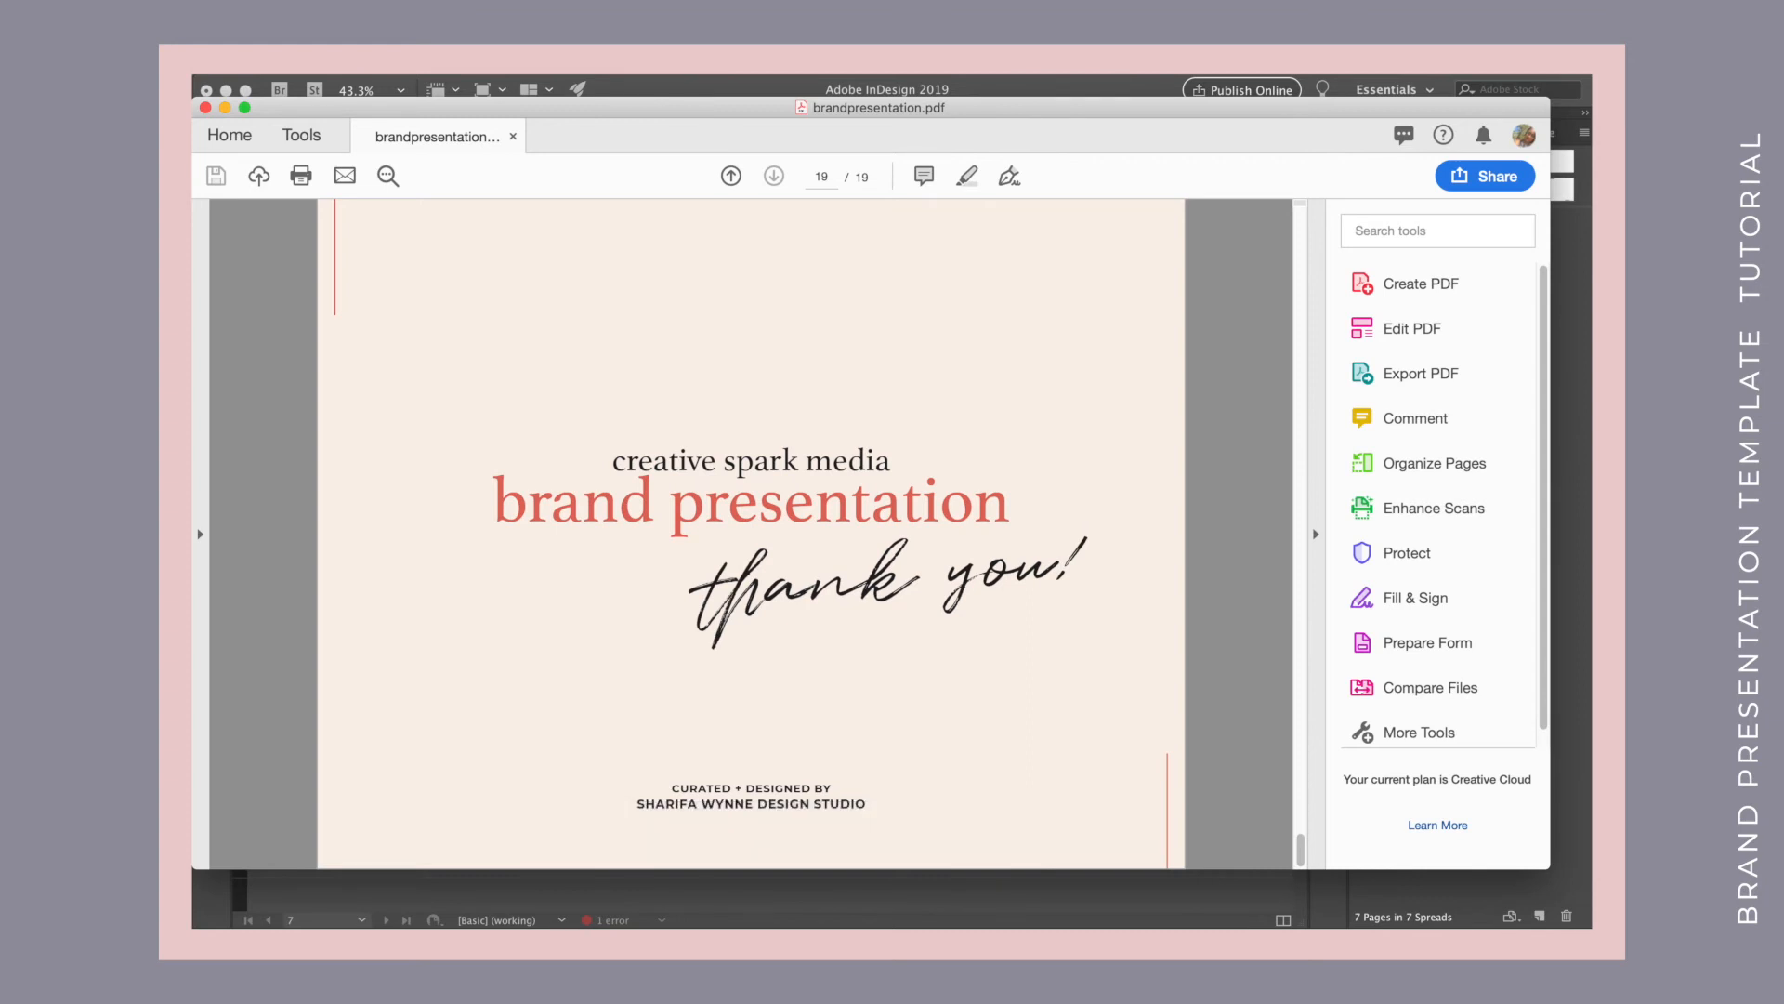
Return to InDesign, select page 6 and open the Edit page size option.
click(1072, 93)
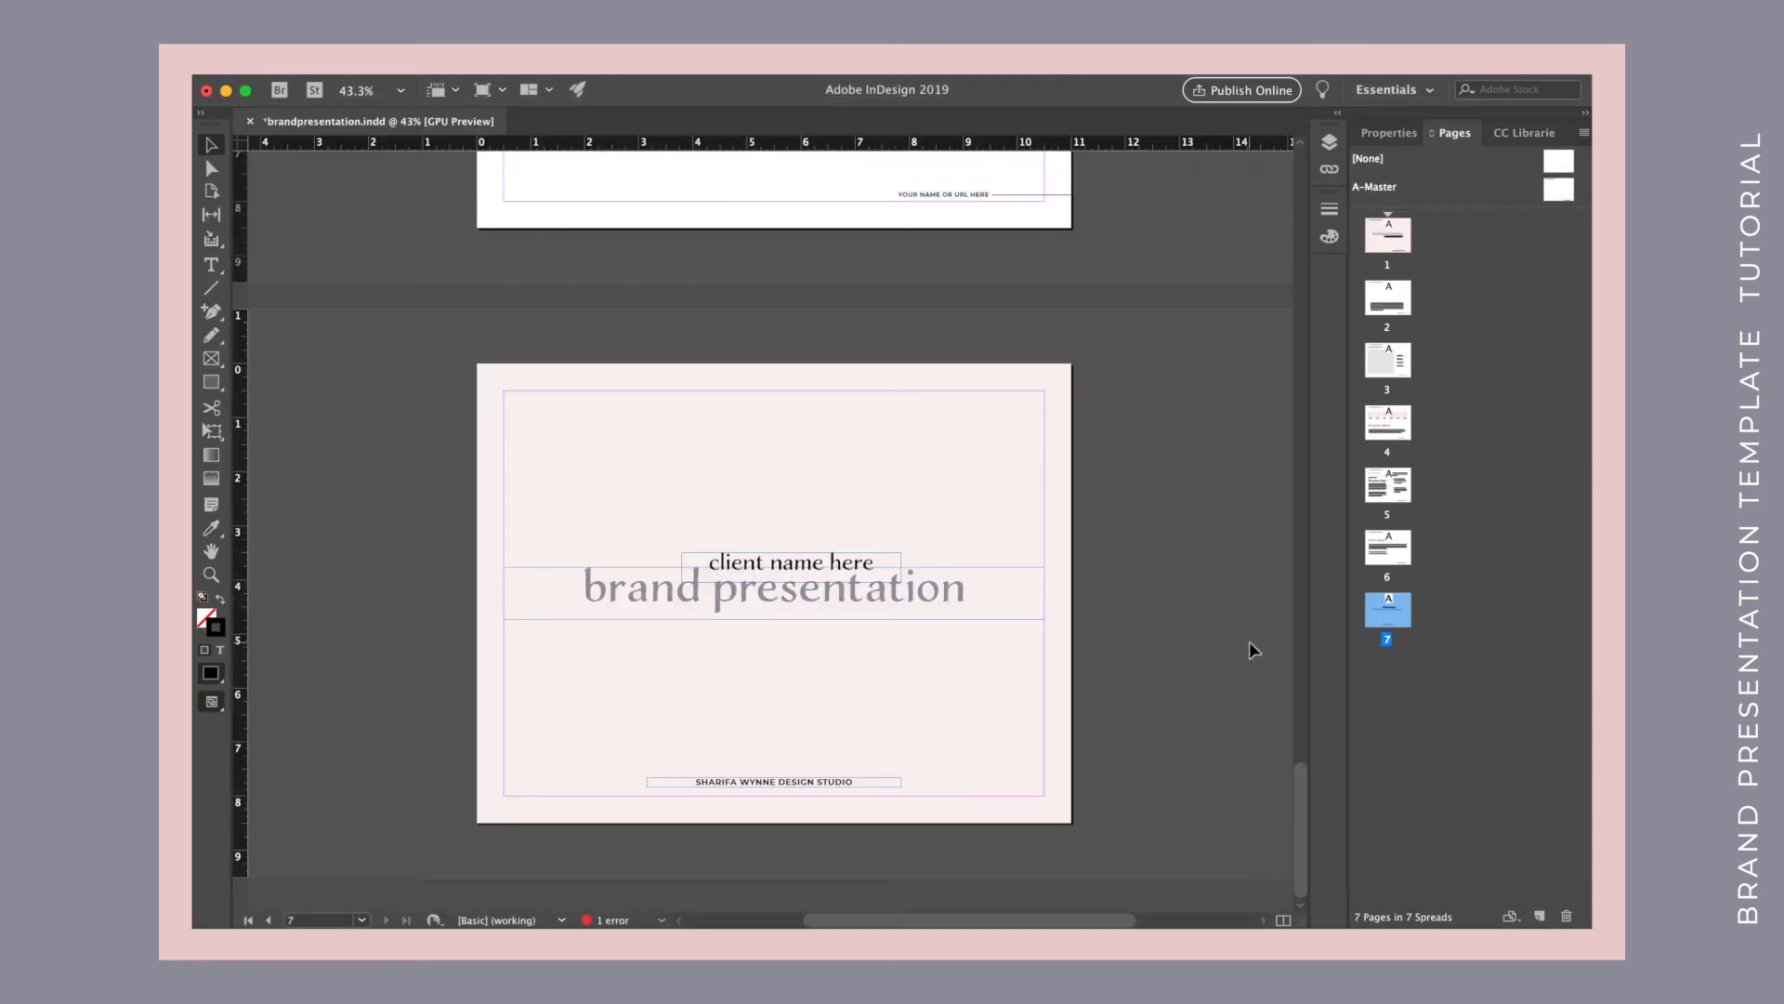
click(1389, 550)
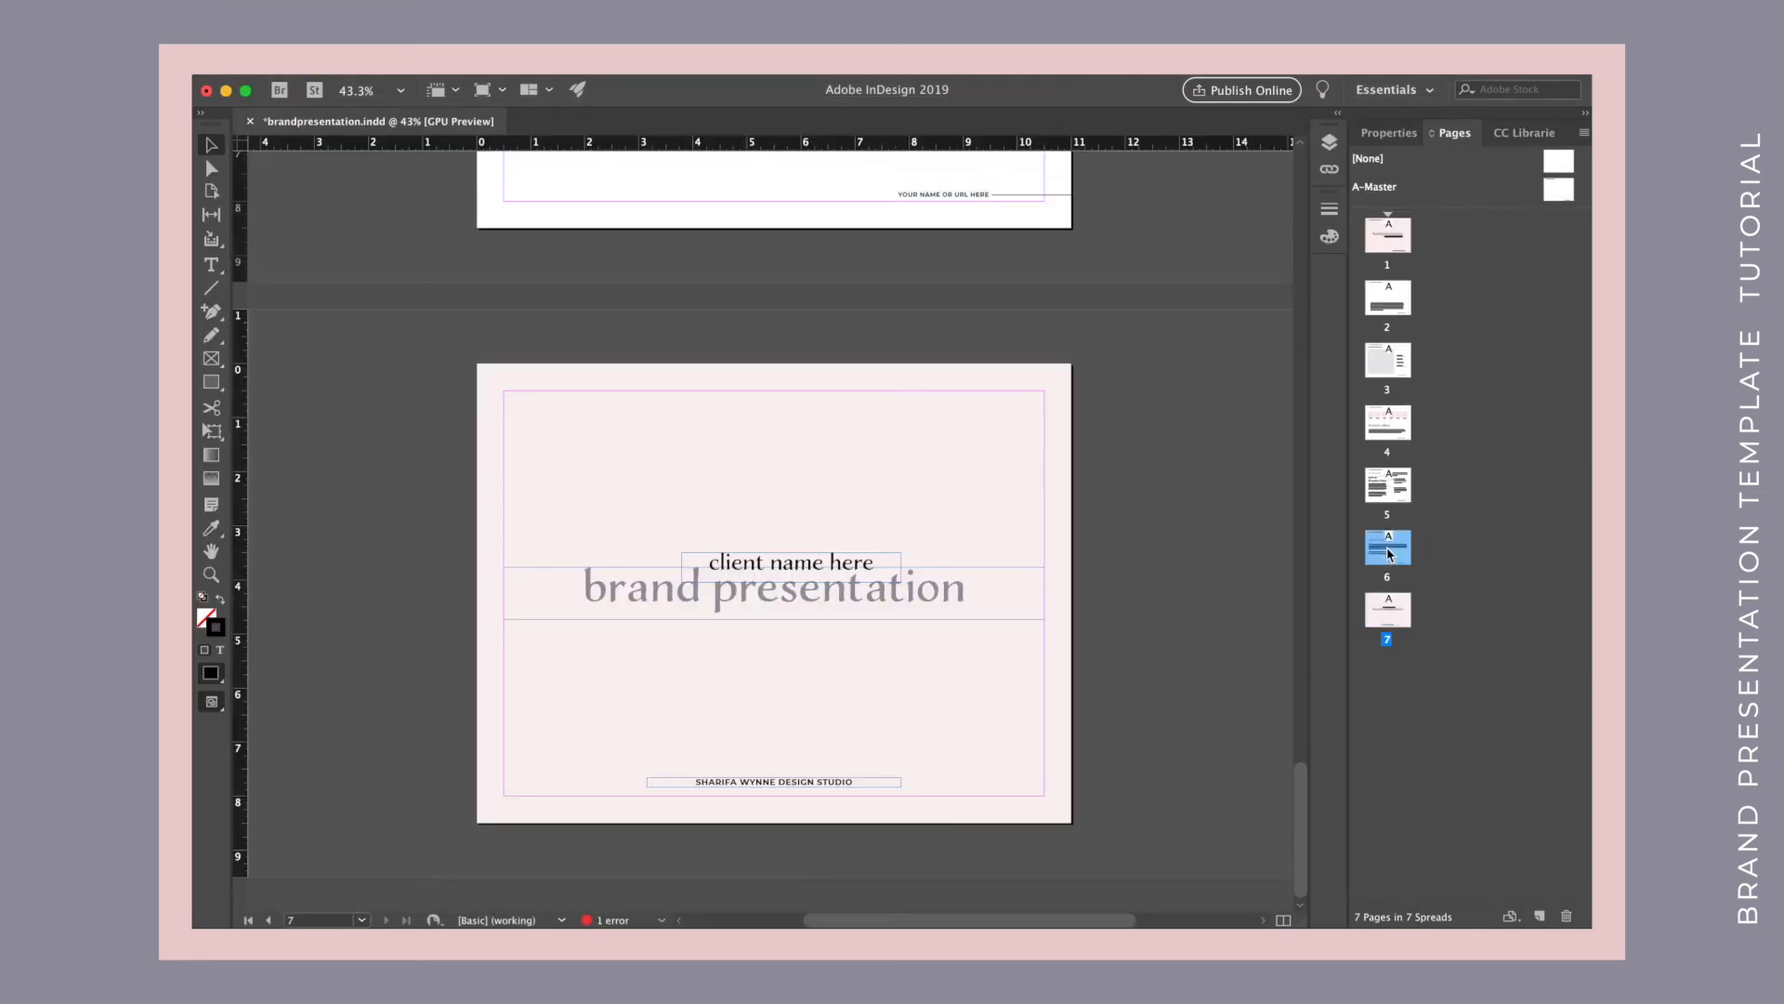
click(1508, 917)
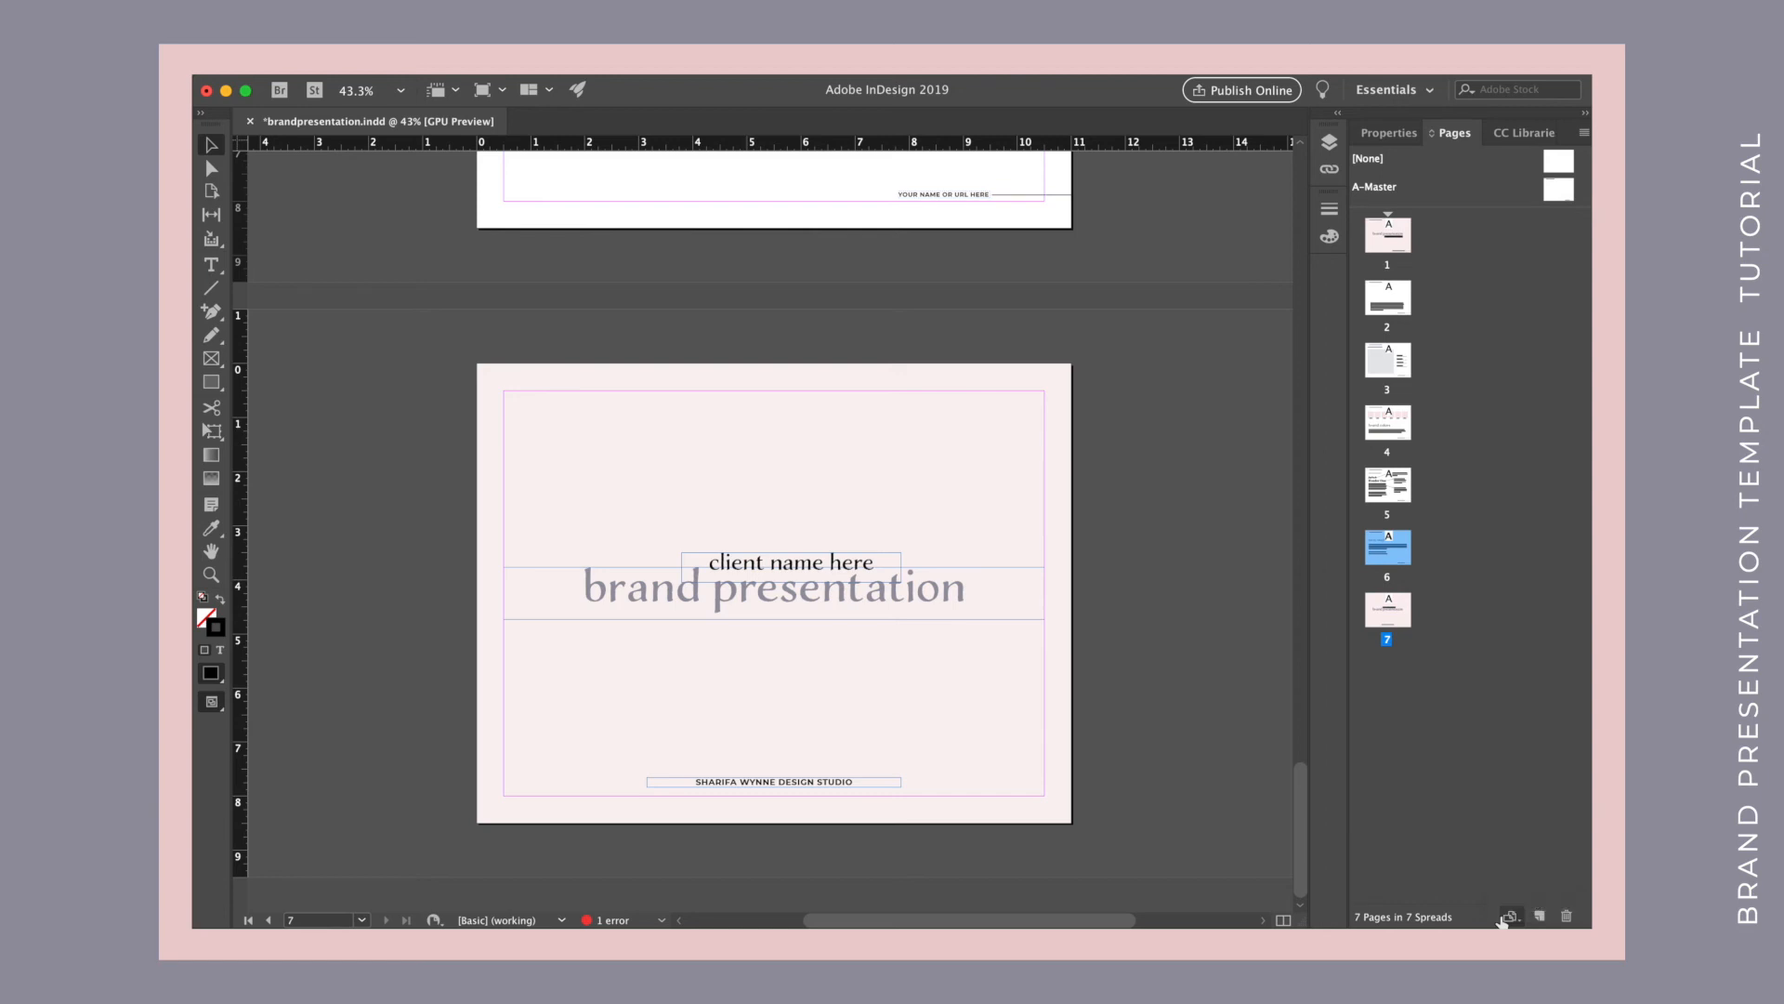